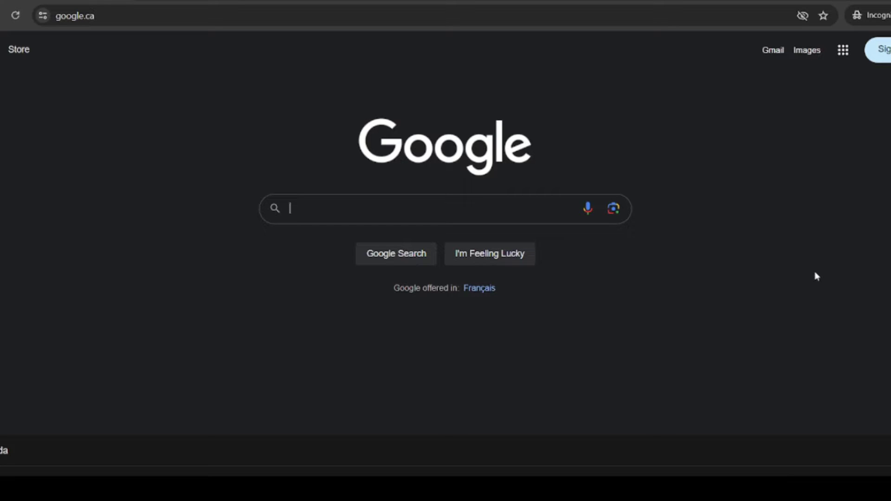
Go to create.roblox.com and start creating from the Creator Hub page
text(create.roblox.com)
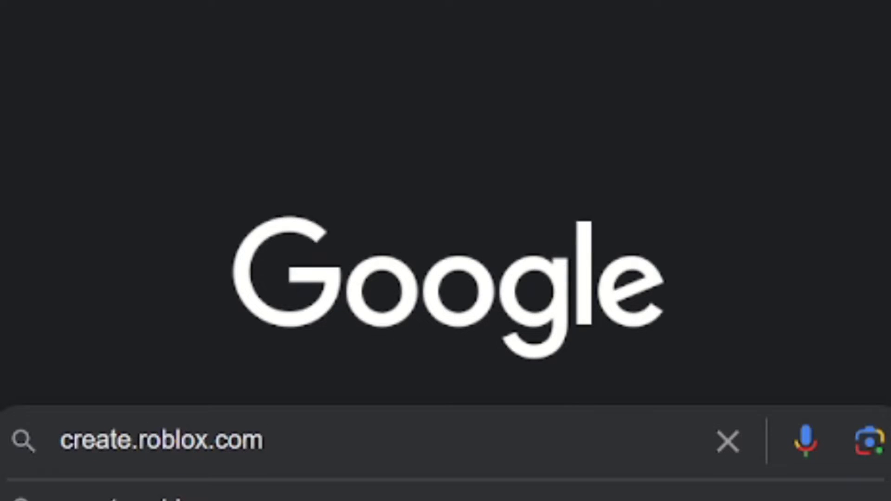
key(Return)
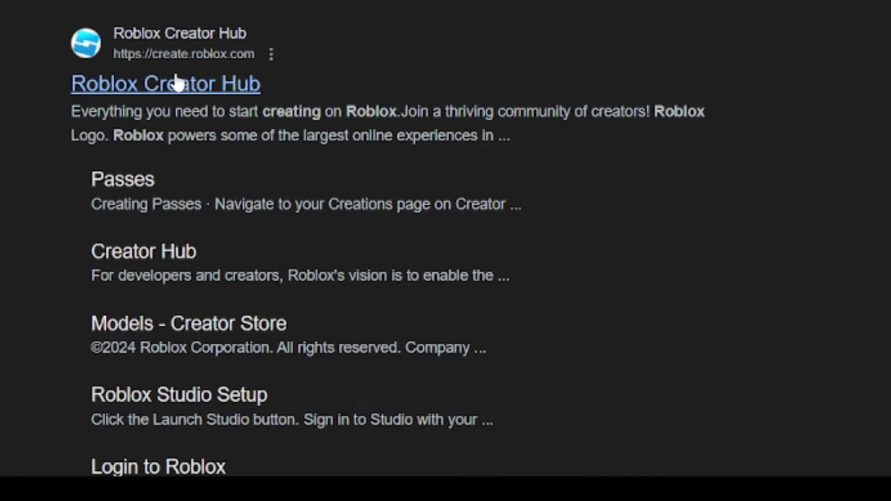
click(177, 83)
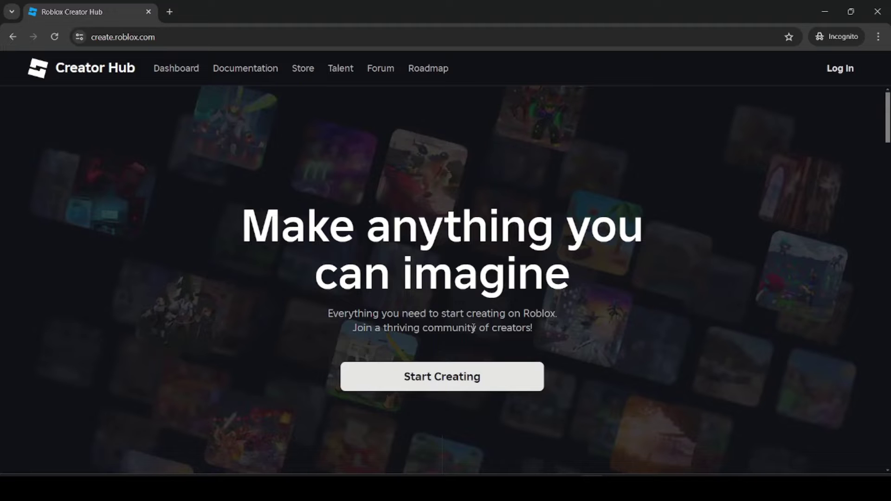
click(437, 383)
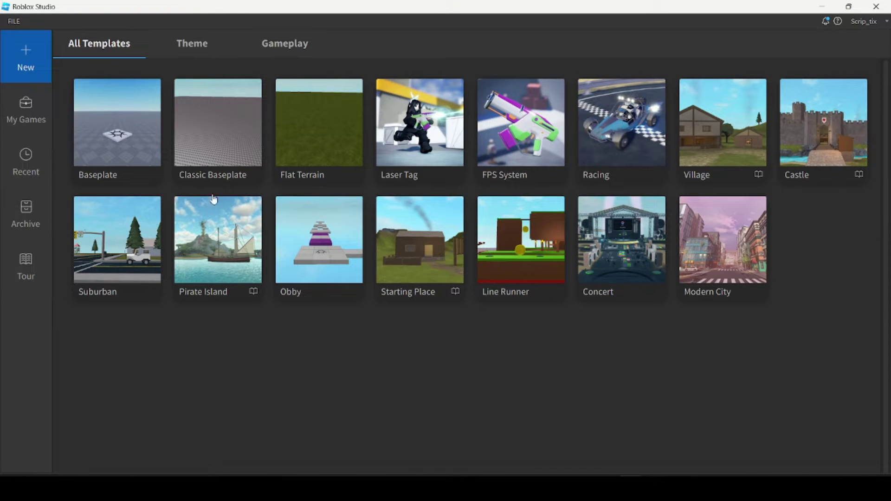
Review the existing projects, covering own games, group games and games shared with the account
click(32, 108)
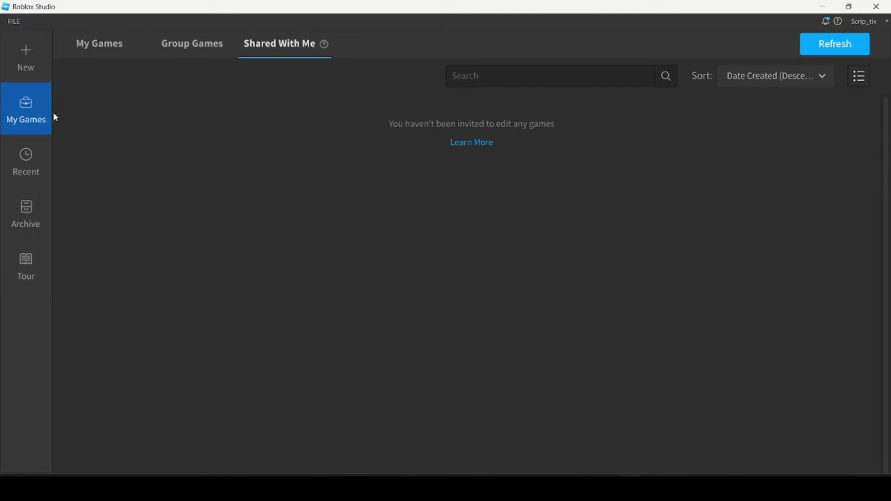
click(113, 47)
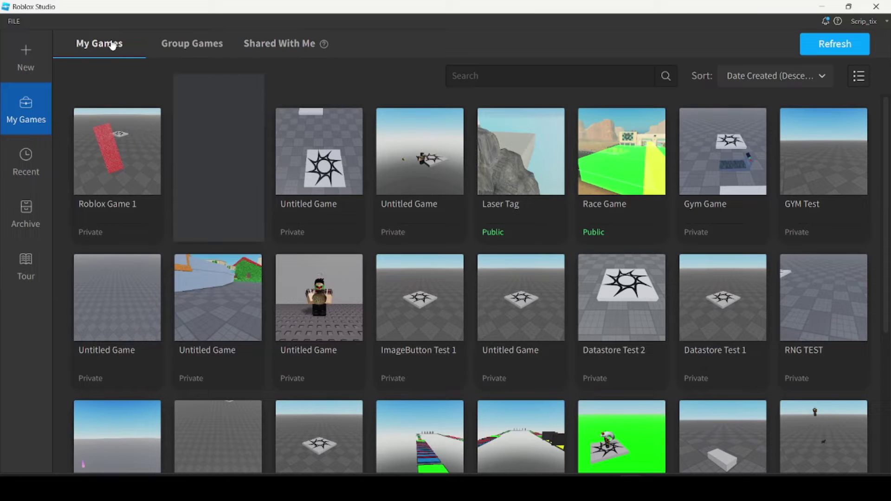
click(211, 44)
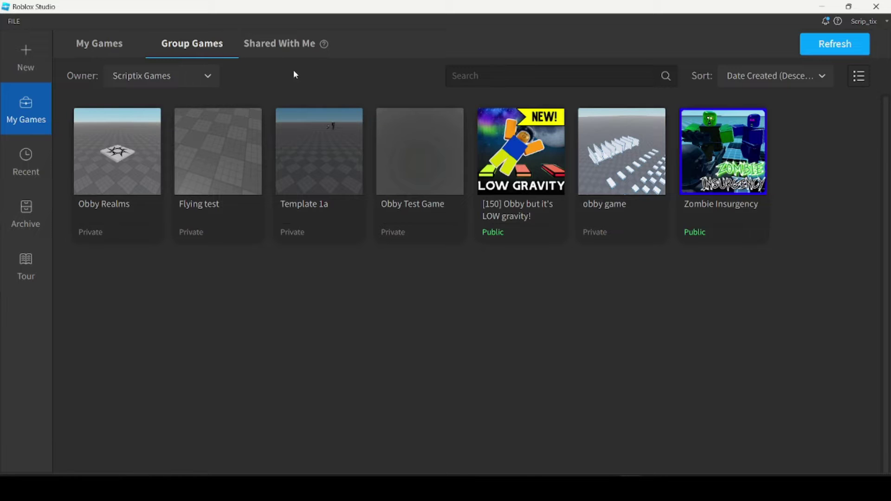
click(298, 56)
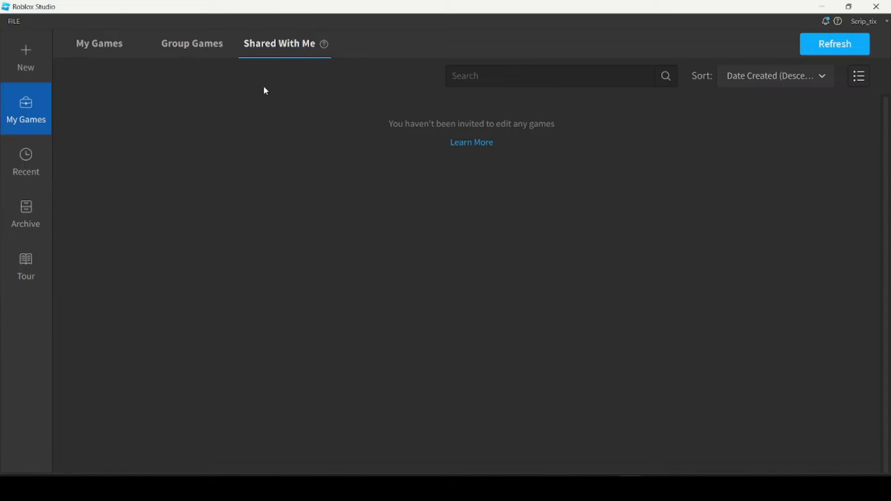
Create a new place from the Baseplate template
click(29, 58)
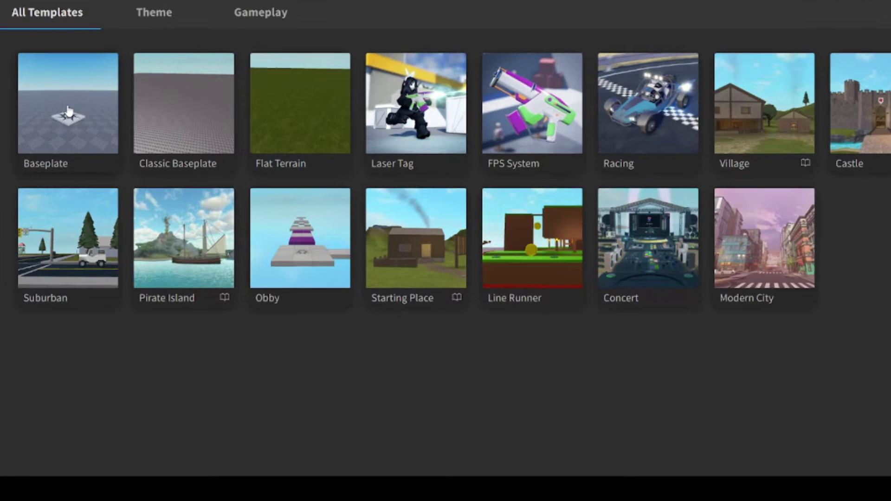
click(68, 112)
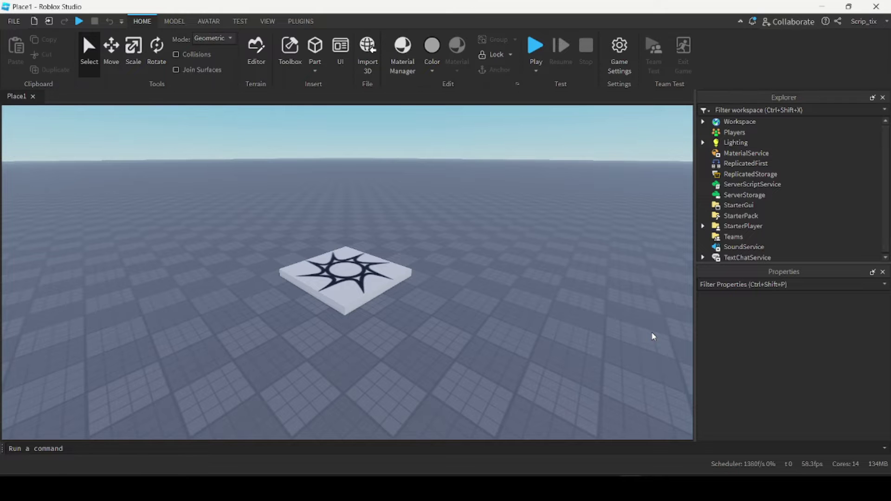
Fly the camera in all directions around the spawn location and turn it to view the baseplate from another angle
key(w)
key(s)
key(a)
key(s)
key(d)
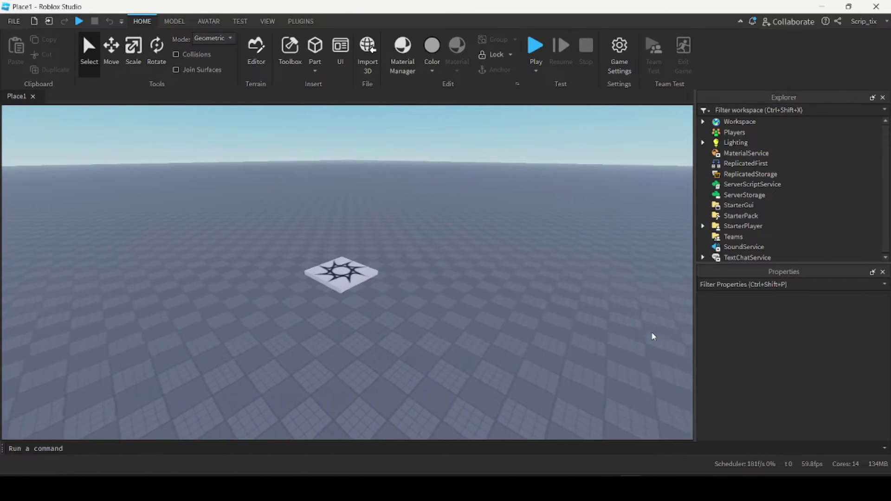
key(w)
key(a)
key(s)
key(d)
key(w)
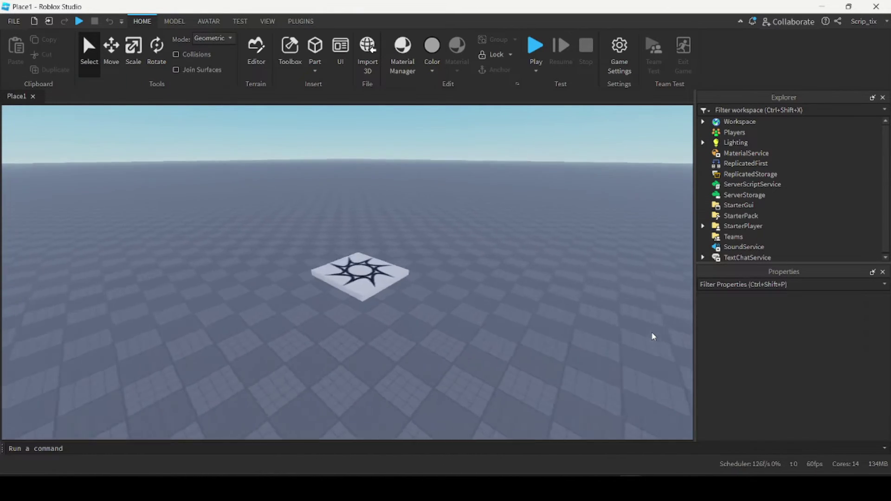
key(s)
key(a)
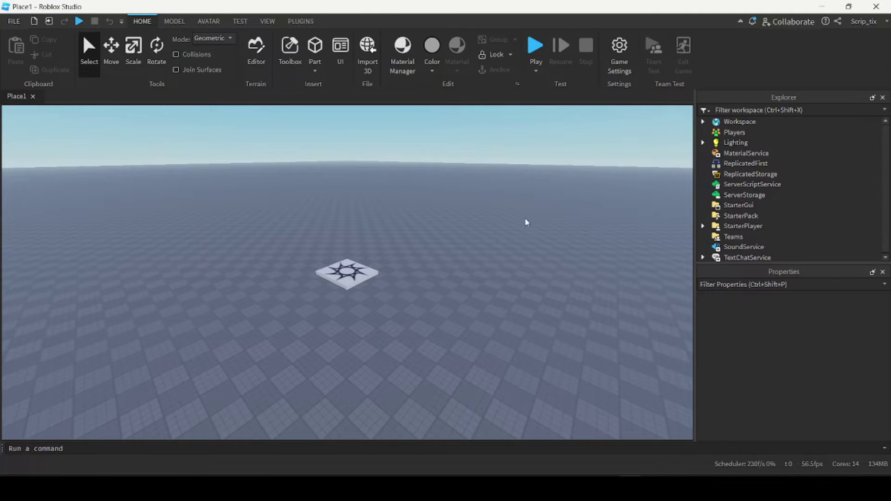
right_drag(364, 205, 364, 206)
key(d)
key(w)
key(w)
key(s)
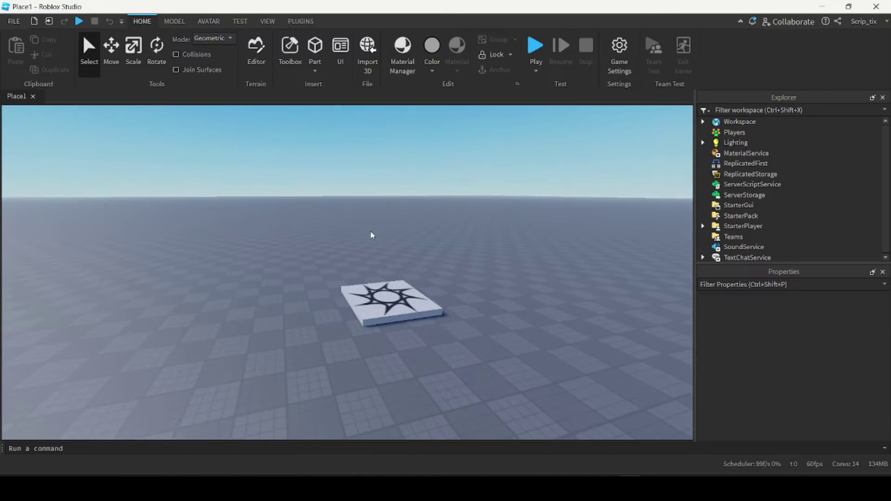
Examine the spawn location from closer and farther away, and select it
scroll(371, 241, down, 3)
scroll(372, 282, up, 3)
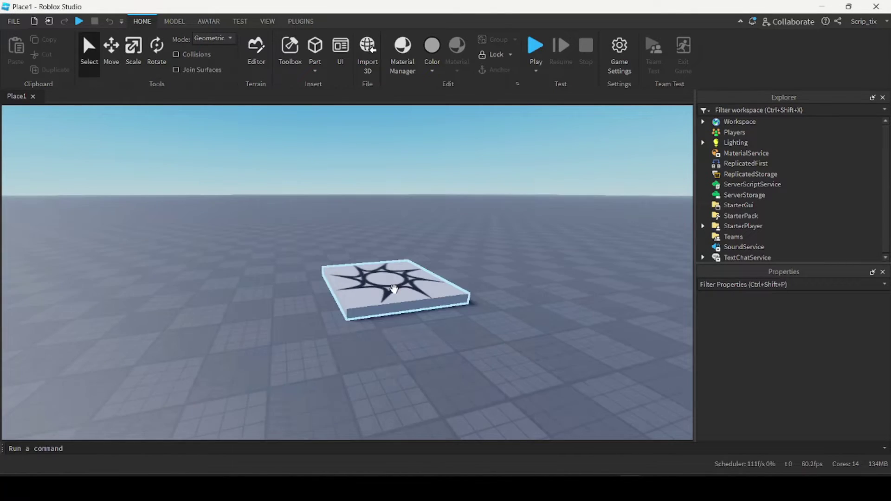
scroll(381, 285, down, 5)
scroll(394, 288, up, 2)
scroll(394, 289, up, 3)
scroll(393, 289, down, 4)
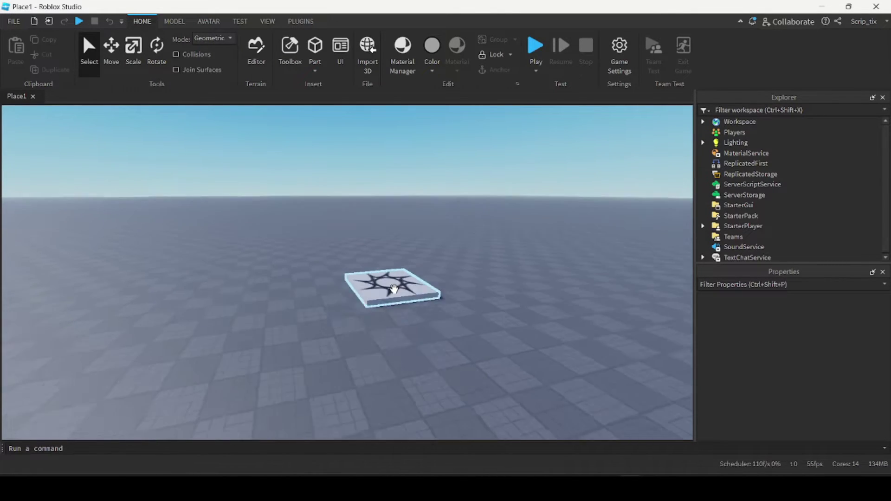
scroll(394, 289, up, 6)
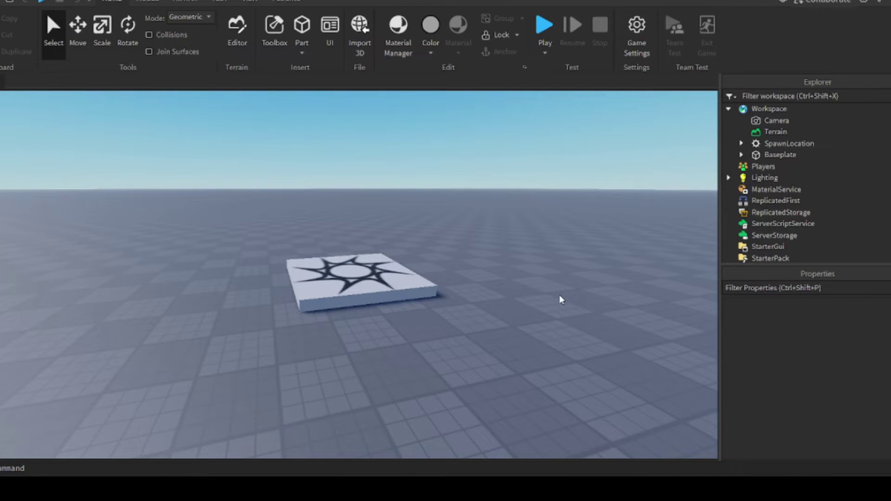
click(327, 287)
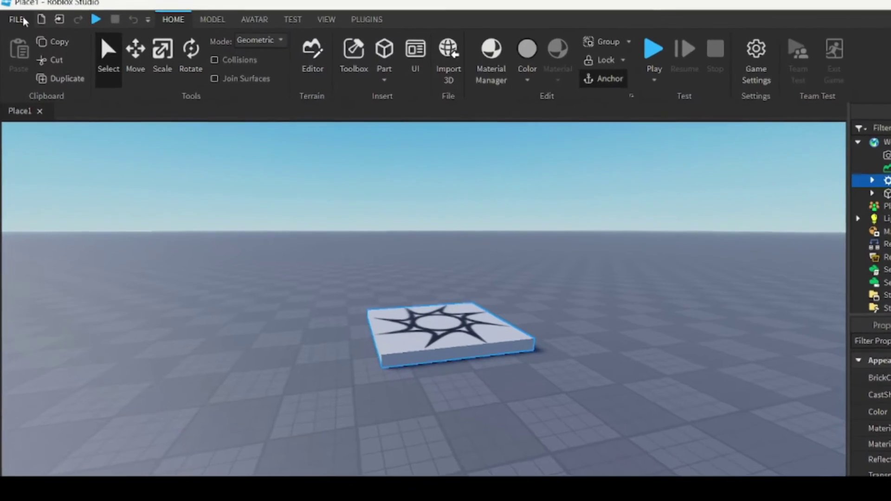
Save the place to Roblox under the name Game 1, keeping the other basic info at its defaults
click(17, 19)
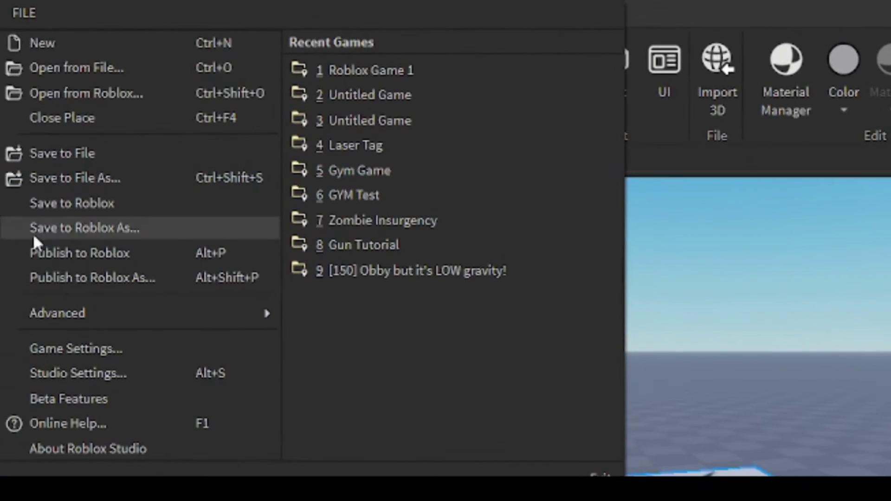
click(96, 209)
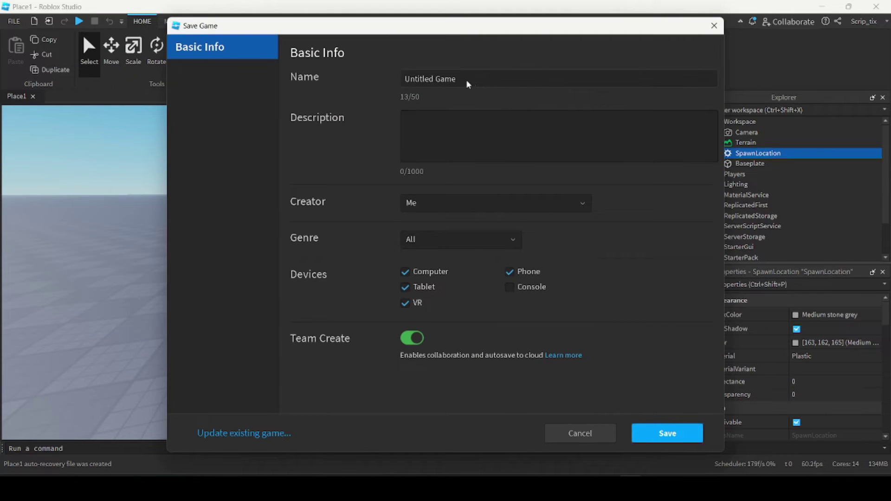
drag(460, 81, 403, 79)
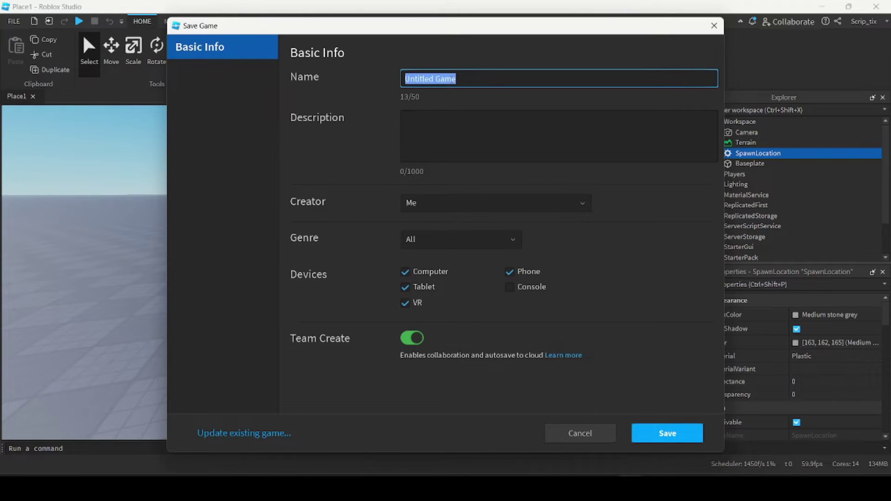
text(Game 1)
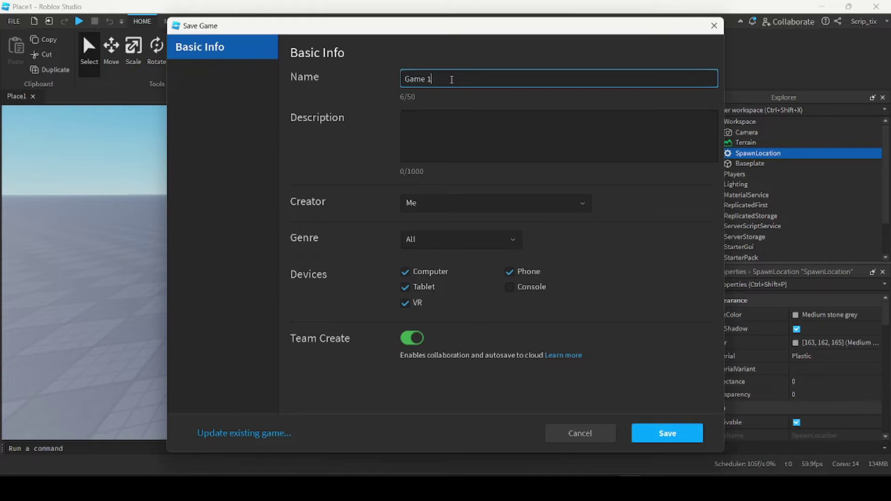
click(686, 438)
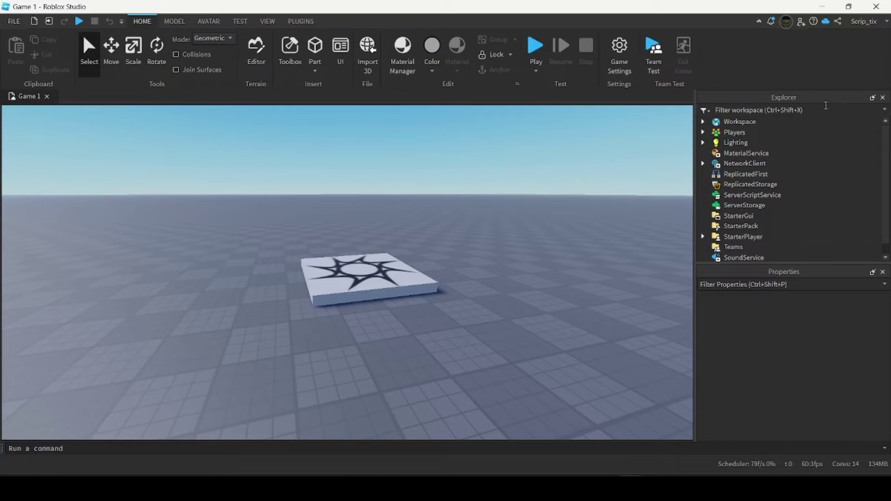
Review the game's collaborator list and close it without adding anyone
click(802, 24)
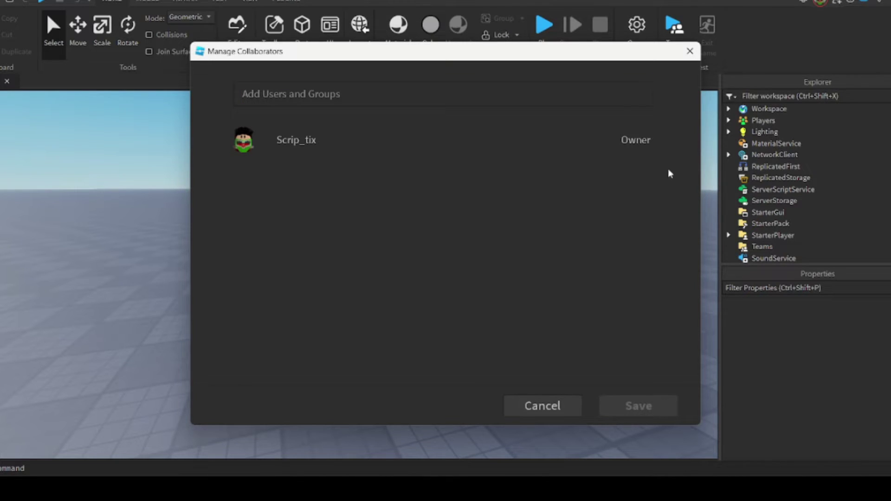
click(689, 51)
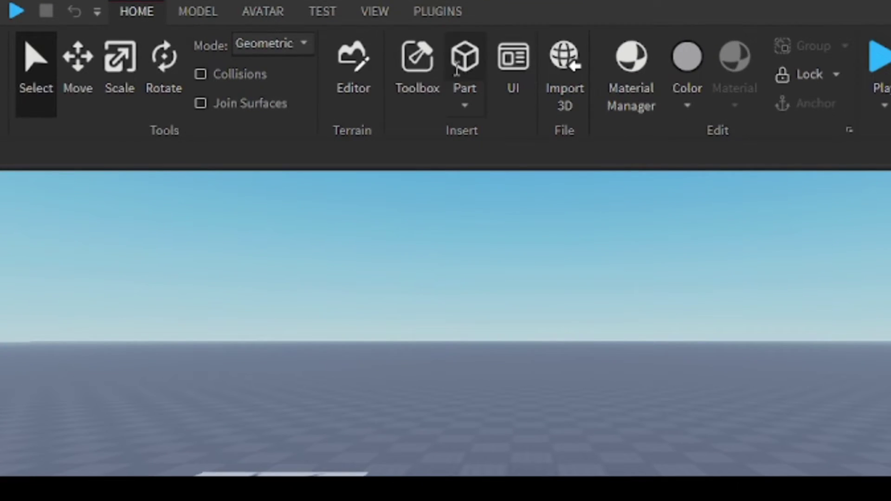
Insert a block part and reposition it freely on the baseplate with the Select tool
click(465, 56)
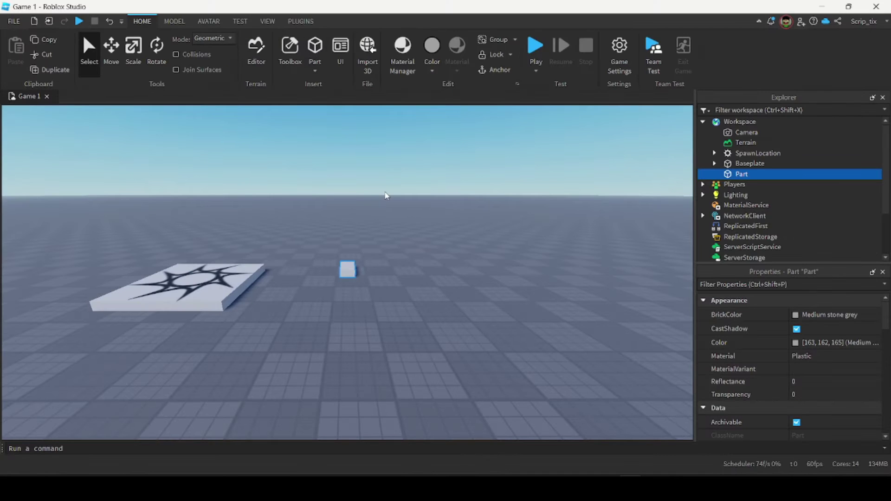
key(f)
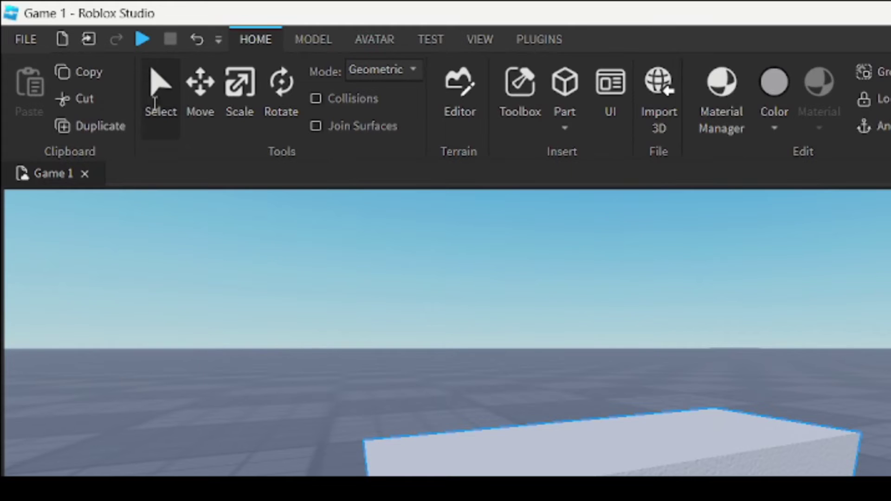
click(163, 123)
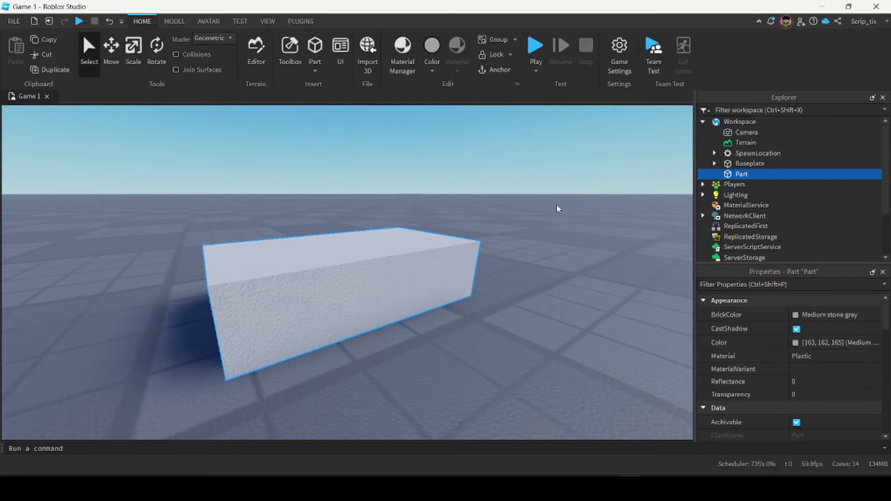
scroll(599, 209, down, 5)
drag(341, 279, 335, 303)
Move the block part along its axes with the Move tool
click(76, 43)
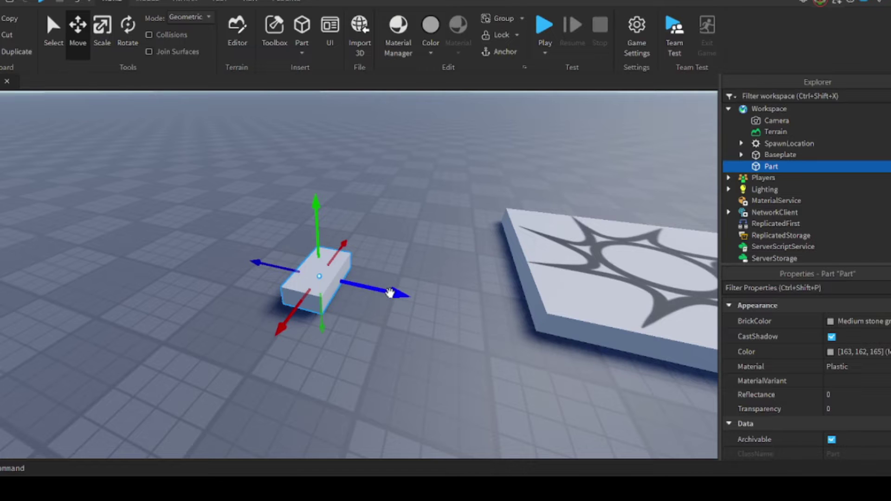
drag(390, 292, 375, 335)
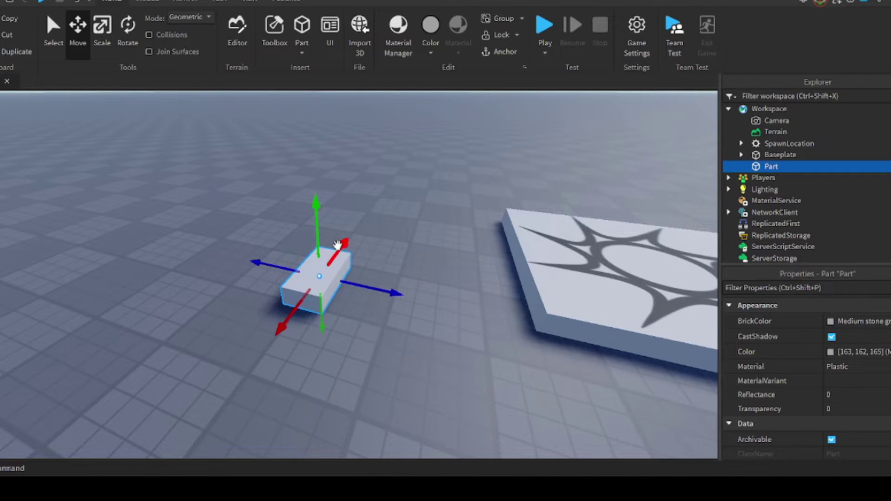
drag(345, 242, 367, 172)
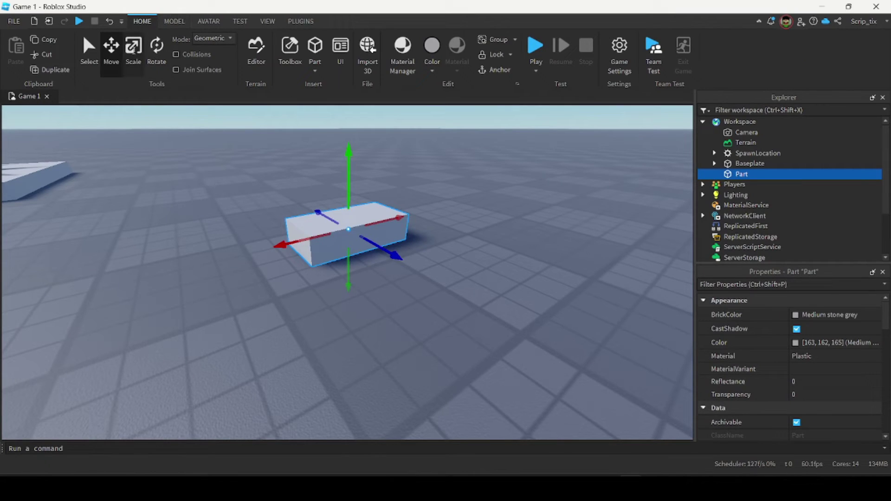
Scale the part along its width, length and height into a large block and deselect it
key(ctrl+3)
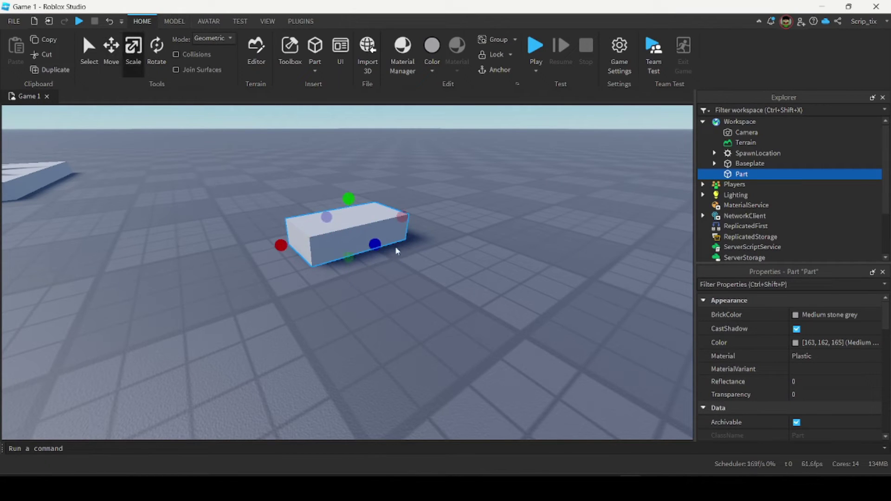
drag(375, 244, 466, 377)
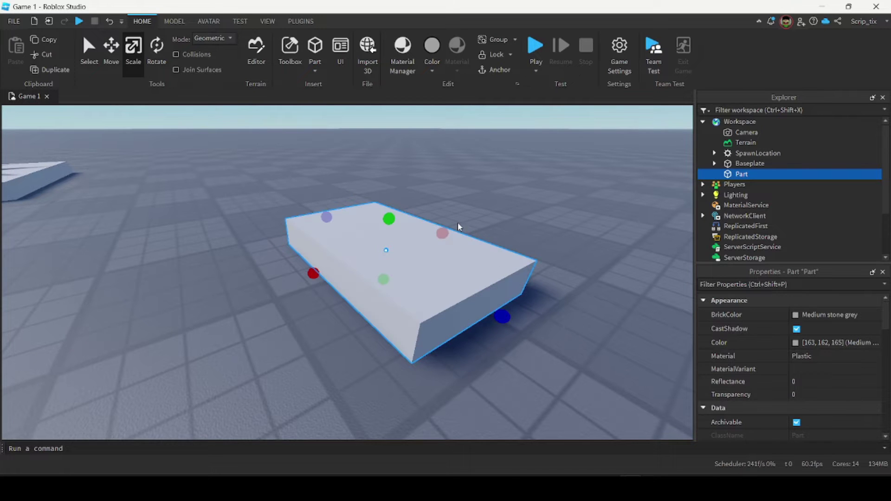
drag(443, 232, 529, 205)
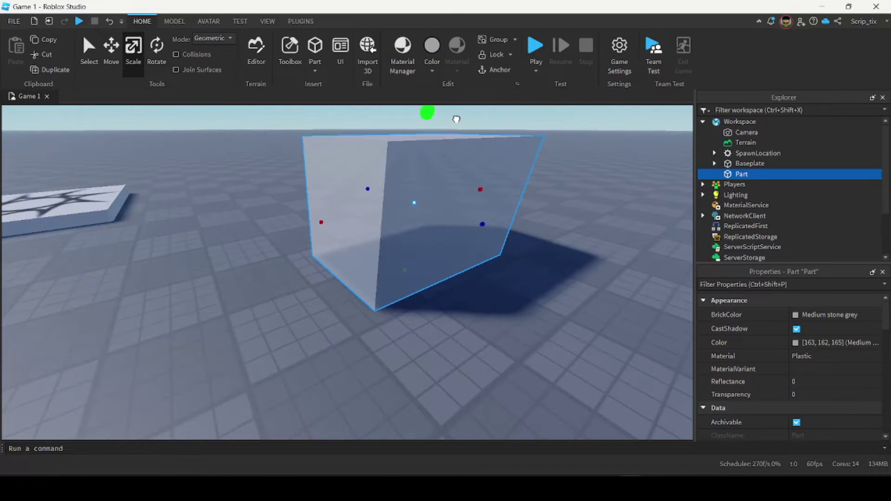
drag(456, 120, 458, 121)
click(565, 282)
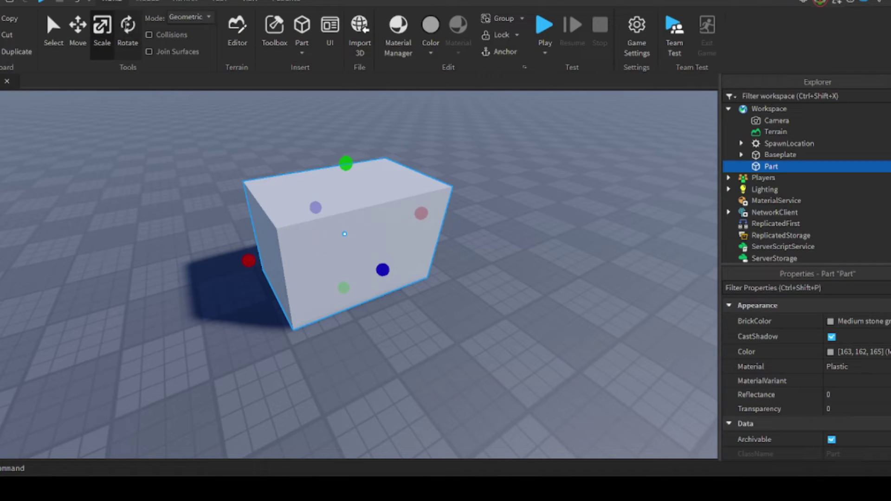
Rotate the large block part about its axes with the Rotate tool so it sits tilted, and deselect it
key(ctrl+4)
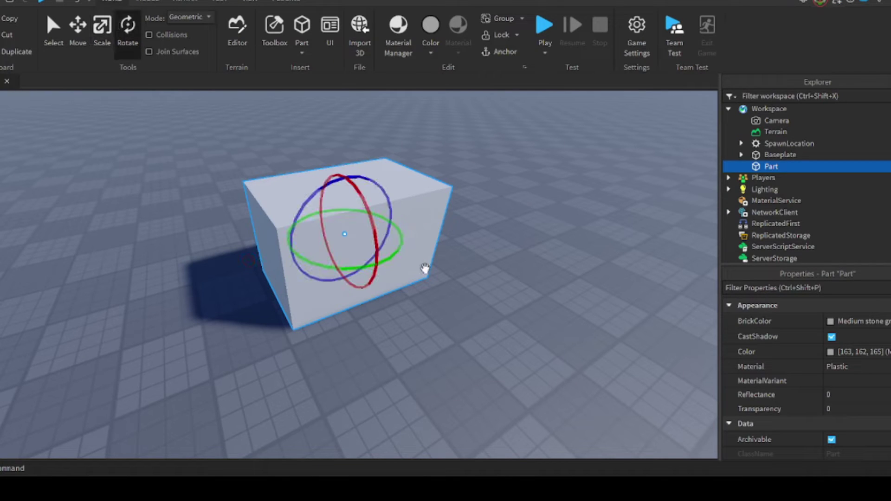
drag(399, 245, 209, 214)
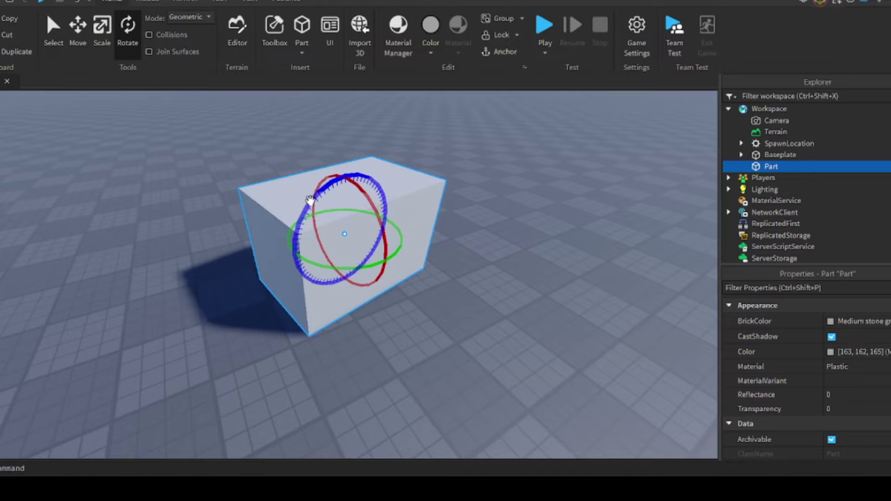
drag(310, 199, 350, 161)
click(522, 199)
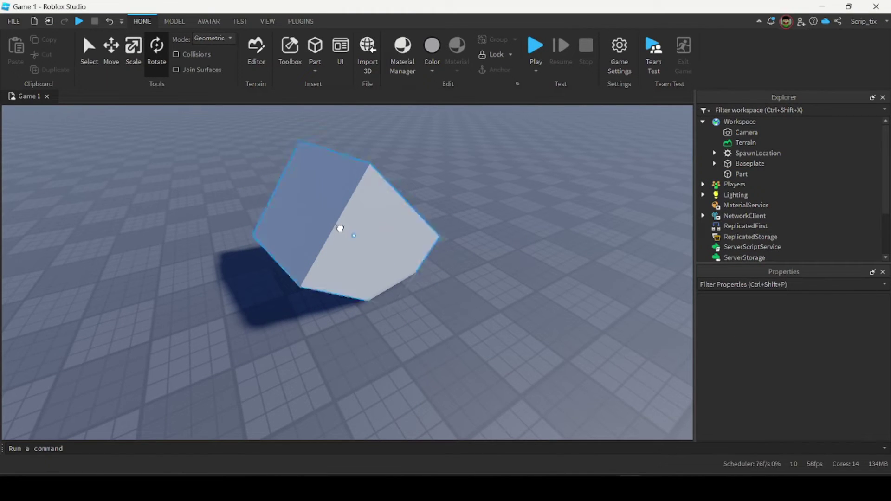
drag(338, 229, 574, 150)
scroll(575, 150, down, 3)
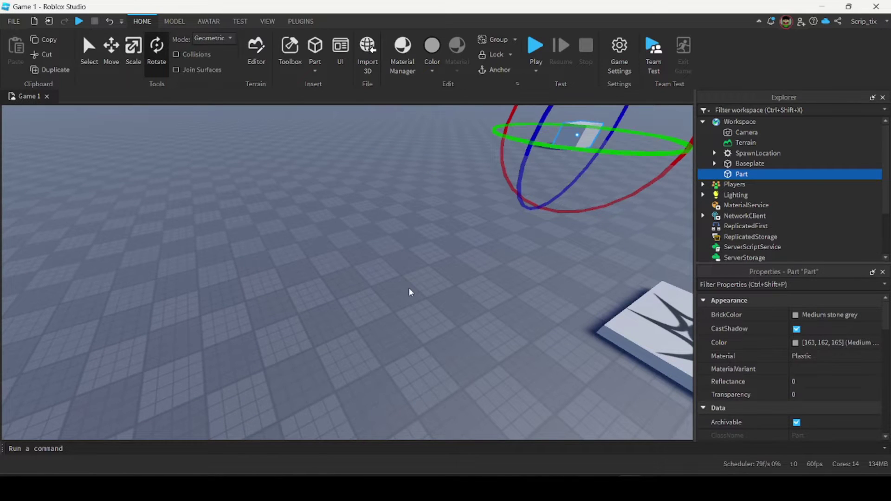
right_drag(409, 288, 403, 300)
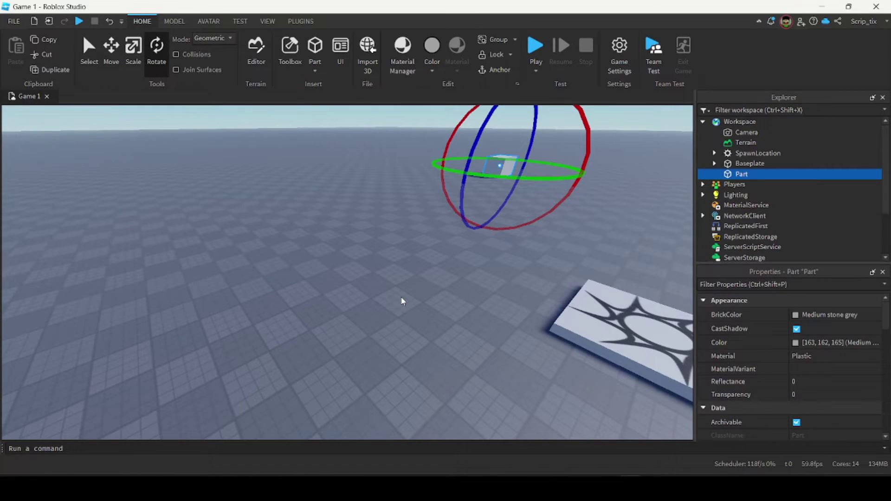
key(ctrl+z)
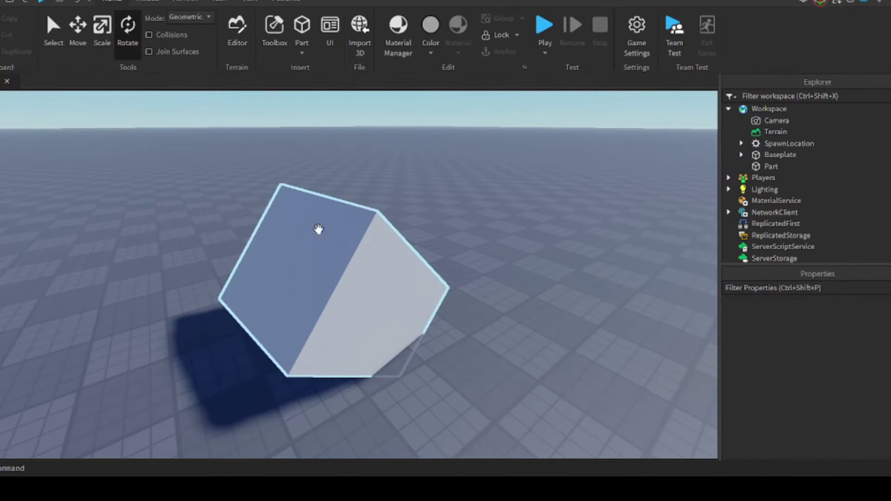
Apply the Brick material to the selected part with the Material Manager, check its surface and close the manager
click(319, 231)
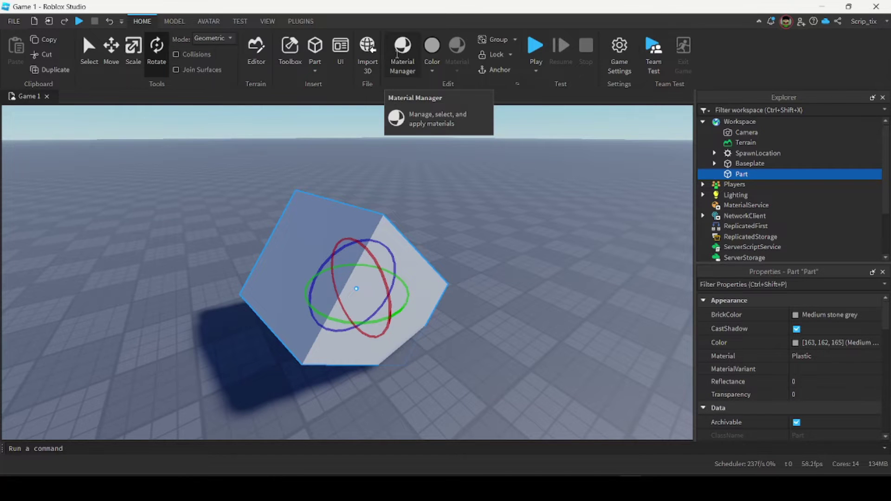
click(397, 53)
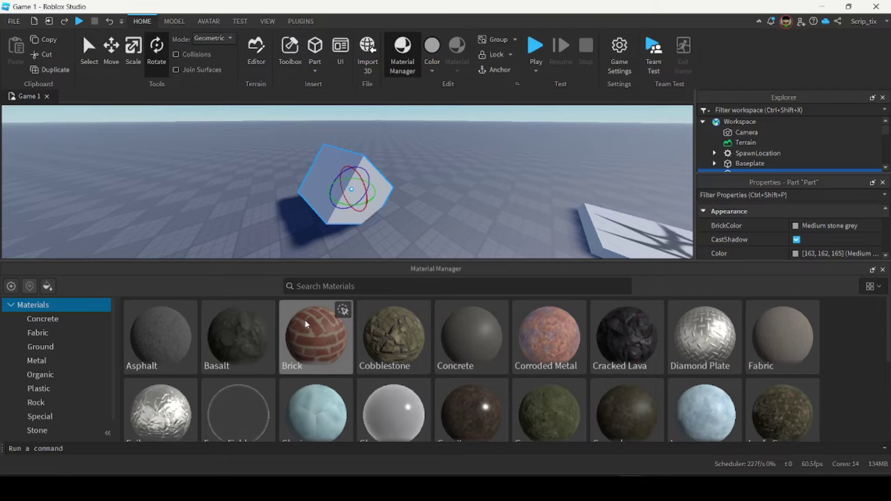
click(311, 346)
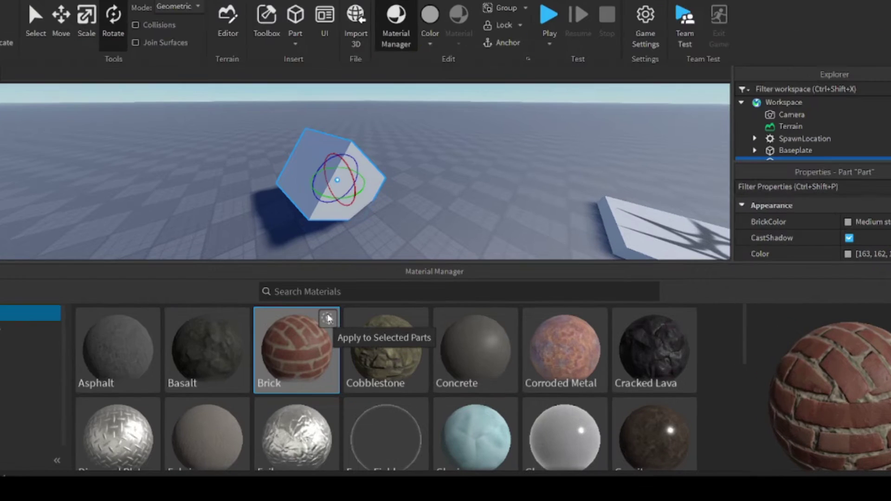
click(343, 309)
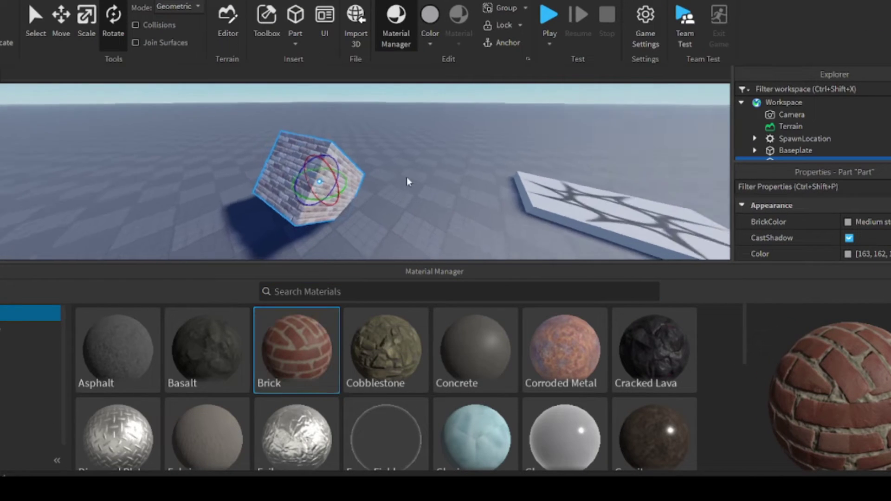
right_drag(407, 179, 404, 176)
scroll(404, 179, up, 4)
scroll(405, 181, down, 4)
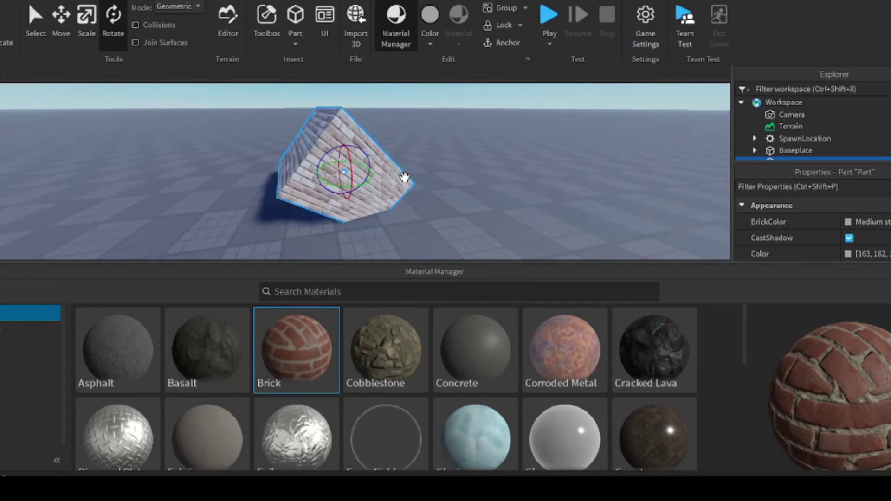
click(889, 272)
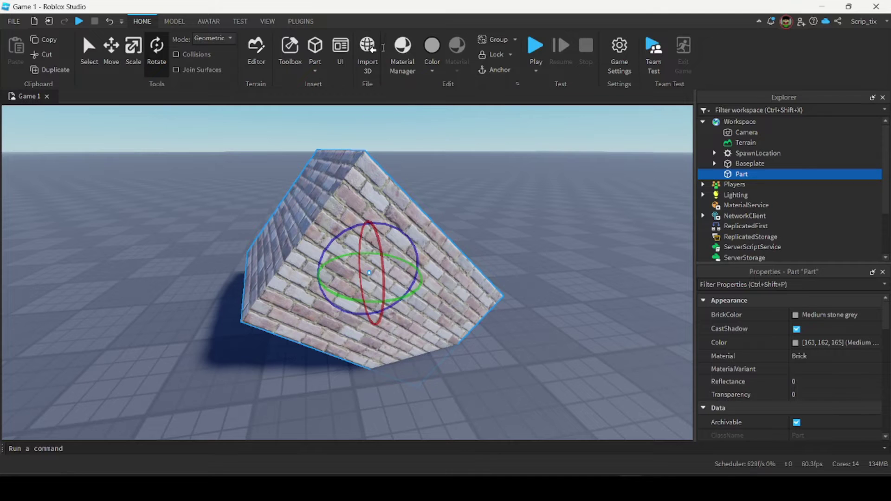
Color the brick part bright blue and deselect it
click(434, 71)
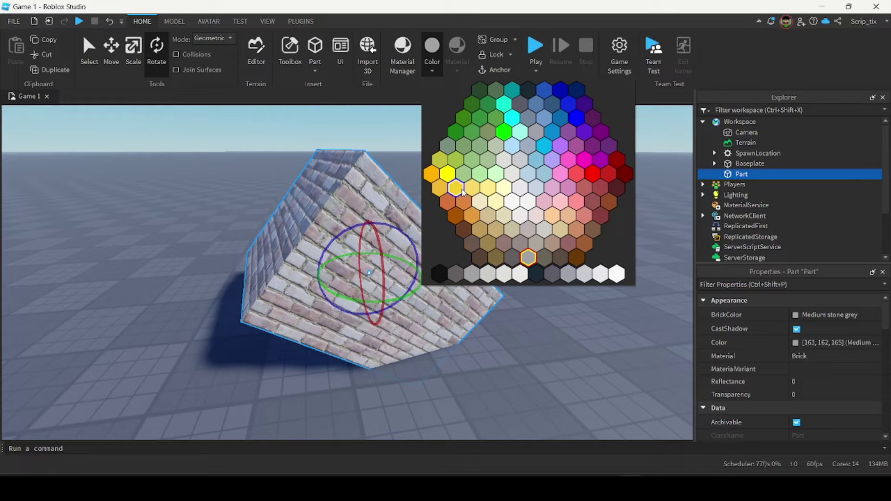
click(576, 118)
click(554, 188)
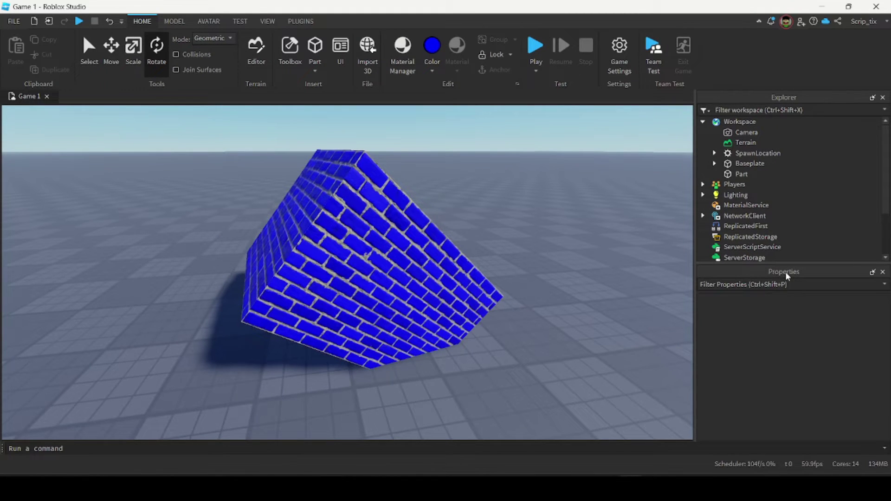
Look through the game's object hierarchy from Workspace down to TextChatService
click(269, 21)
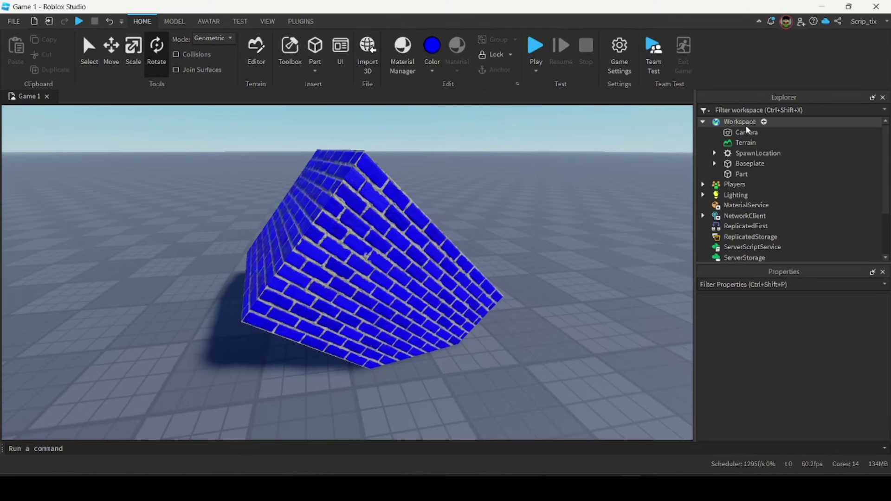
scroll(746, 126, down, 2)
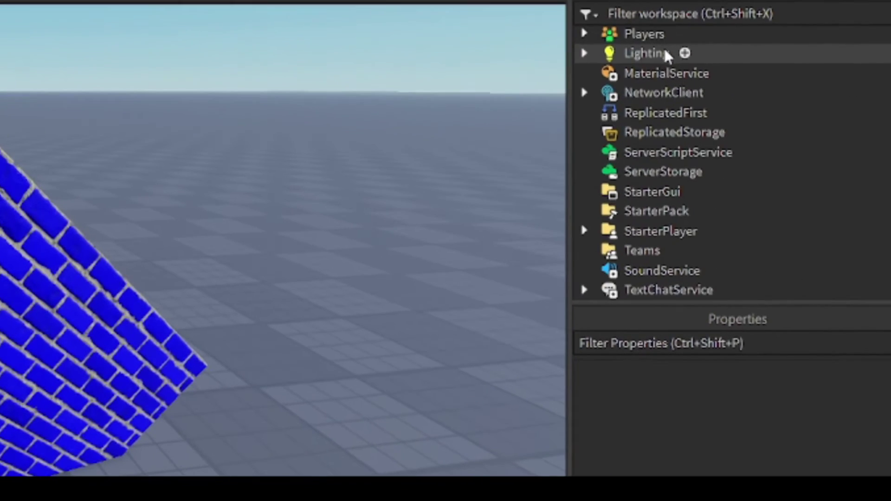
scroll(741, 151, up, 2)
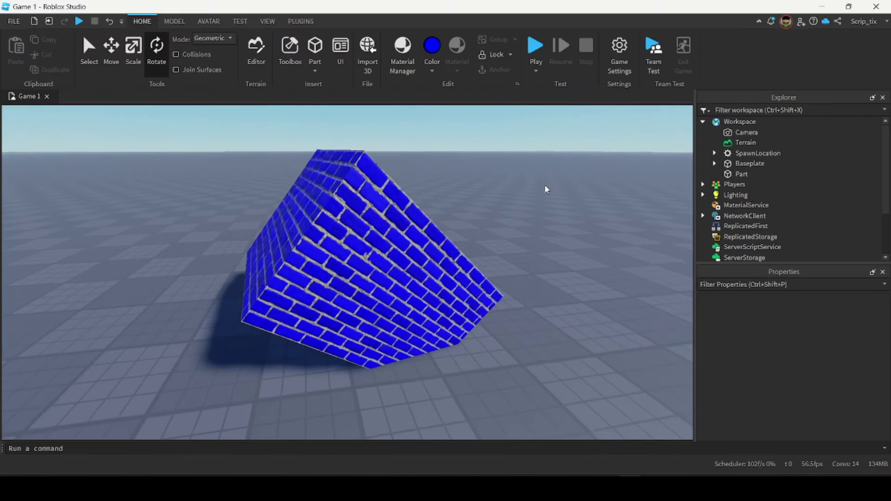
right_drag(288, 155, 278, 162)
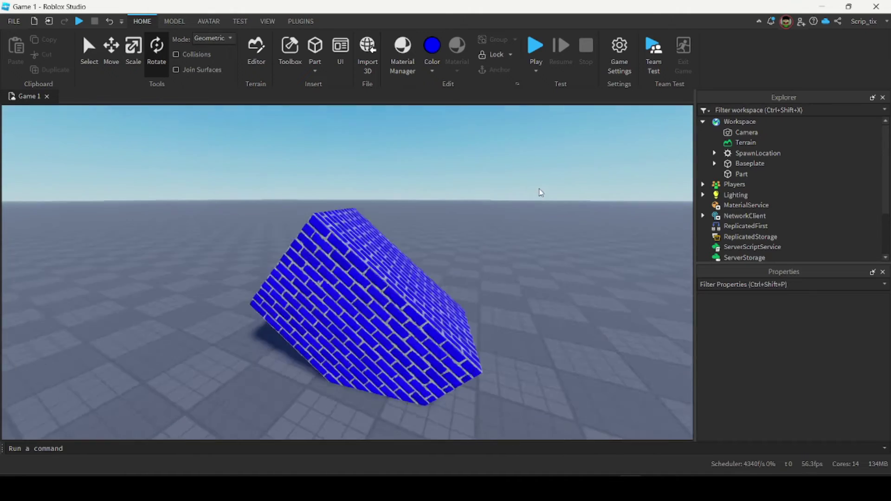
right_drag(540, 192, 542, 194)
scroll(544, 194, up, 1)
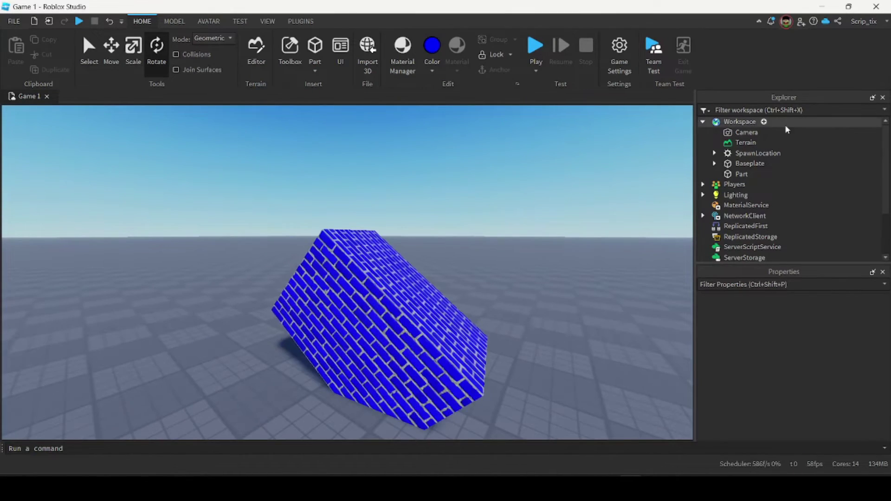
Insert a new Part into Workspace from its list of insertable objects
click(736, 122)
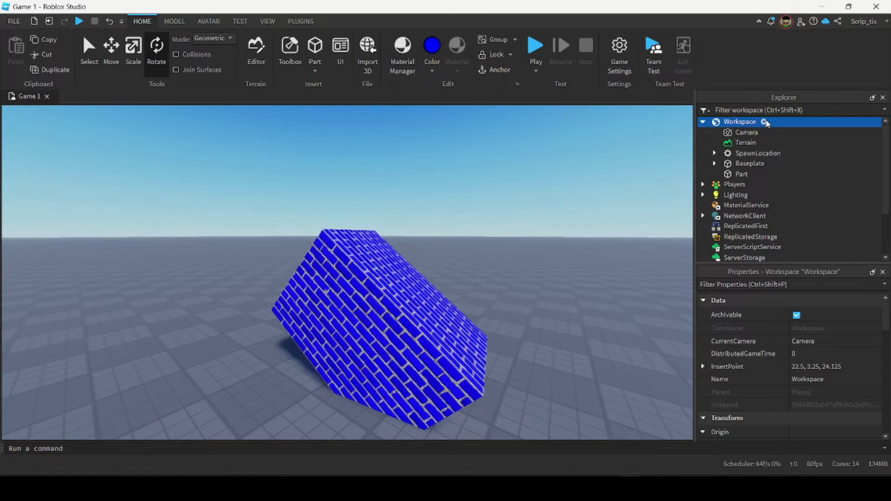
click(765, 123)
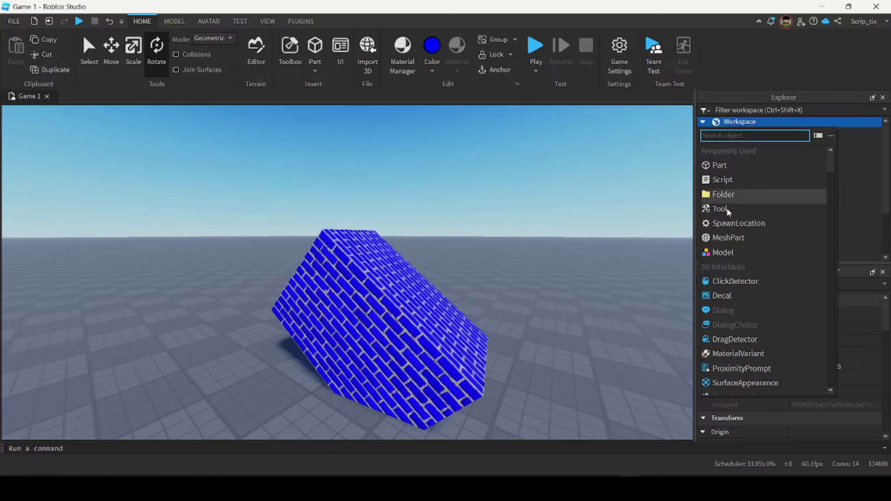
scroll(725, 218, down, 3)
scroll(722, 195, up, 3)
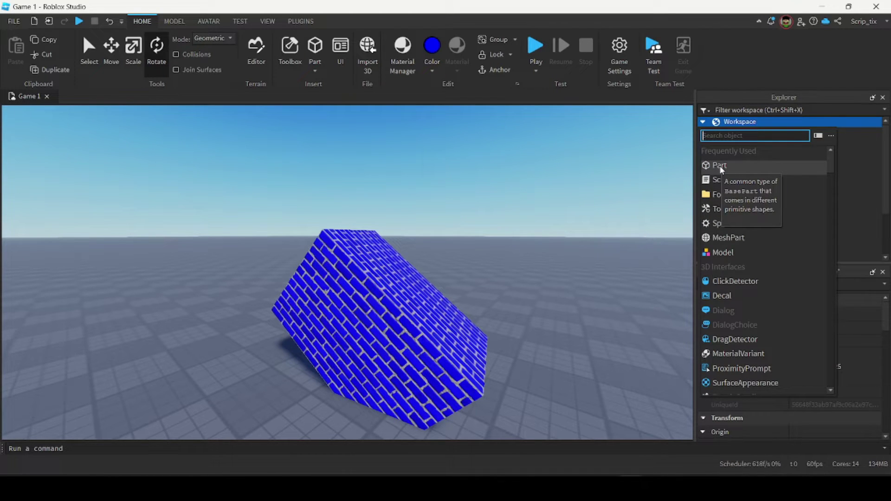
click(720, 168)
right_drag(436, 237, 436, 246)
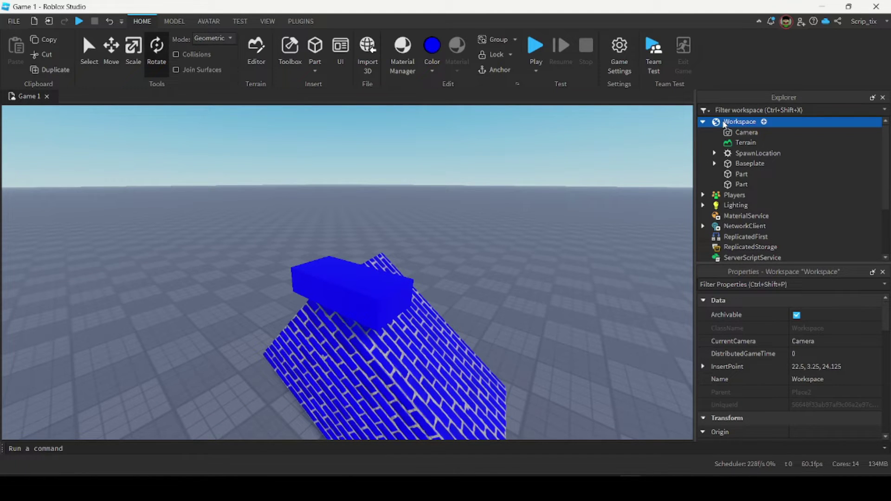
Examine the Players, Lighting, ServerScriptService, StarterPack and StarterGui services and their properties
scroll(723, 125, down, 2)
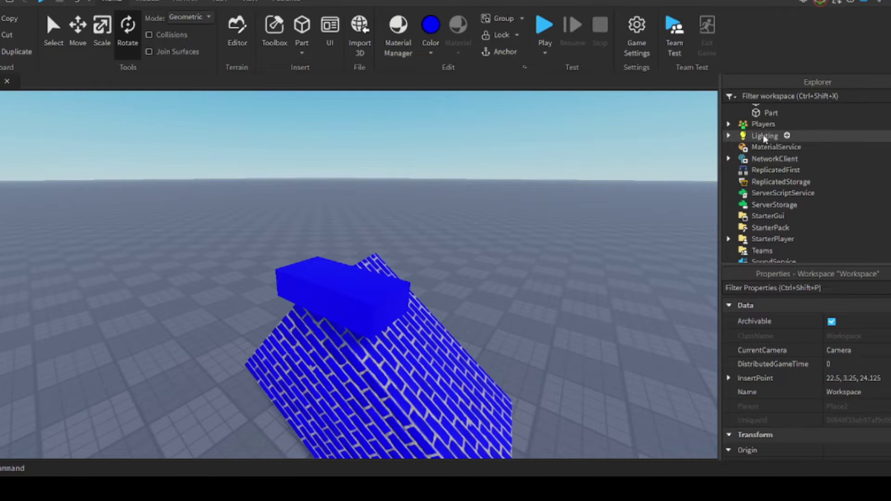
click(762, 125)
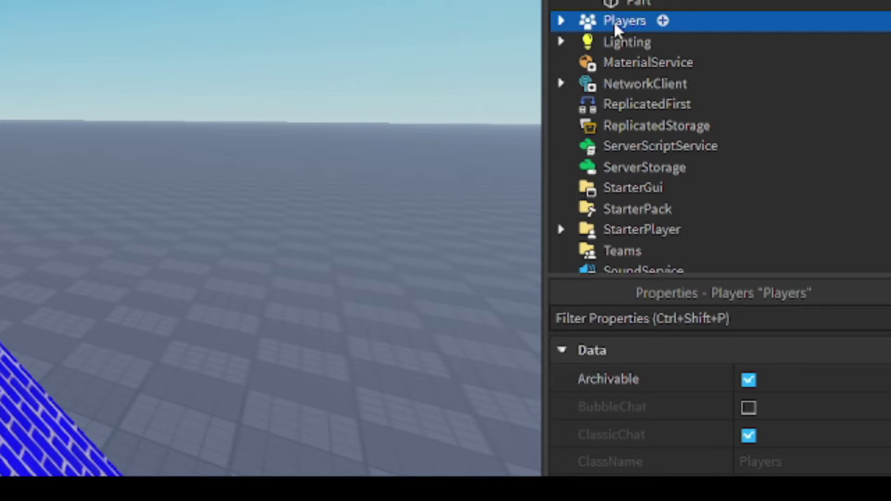
click(644, 46)
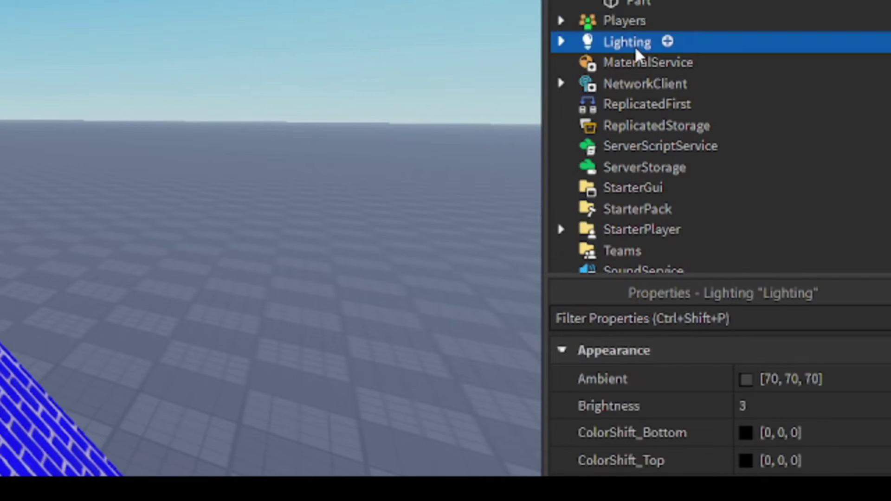
right_drag(324, 164, 314, 186)
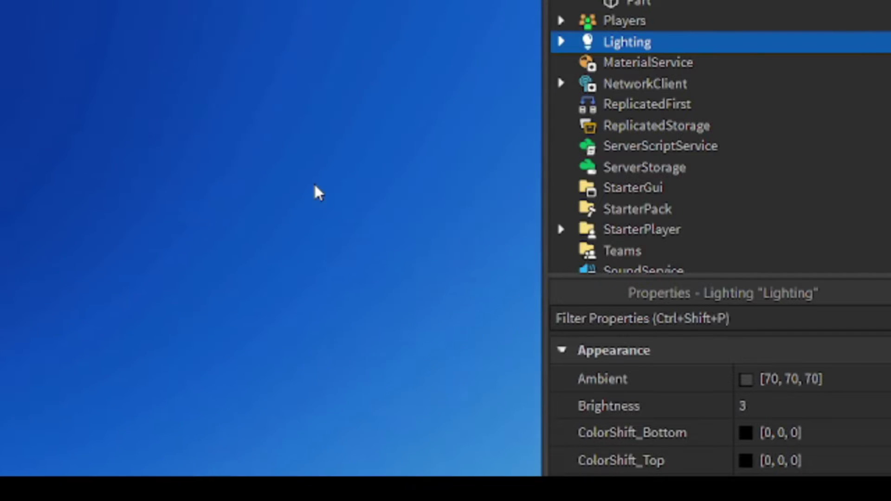
click(661, 145)
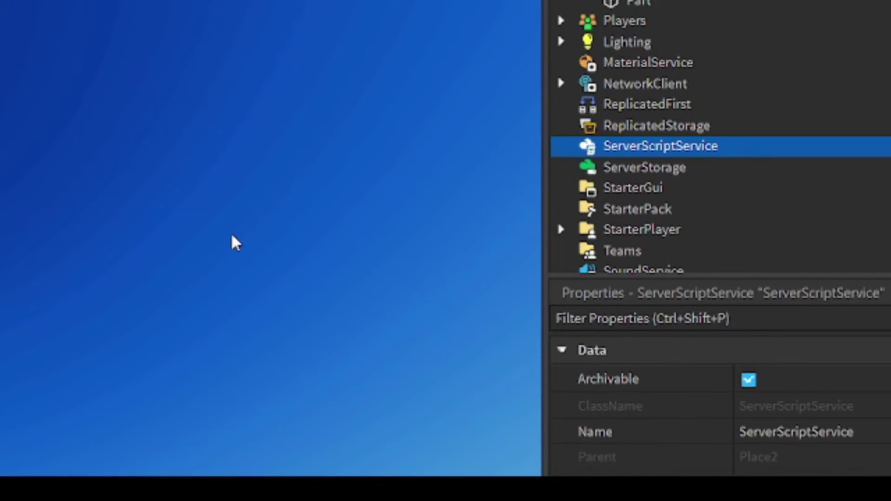
right_drag(233, 243, 233, 244)
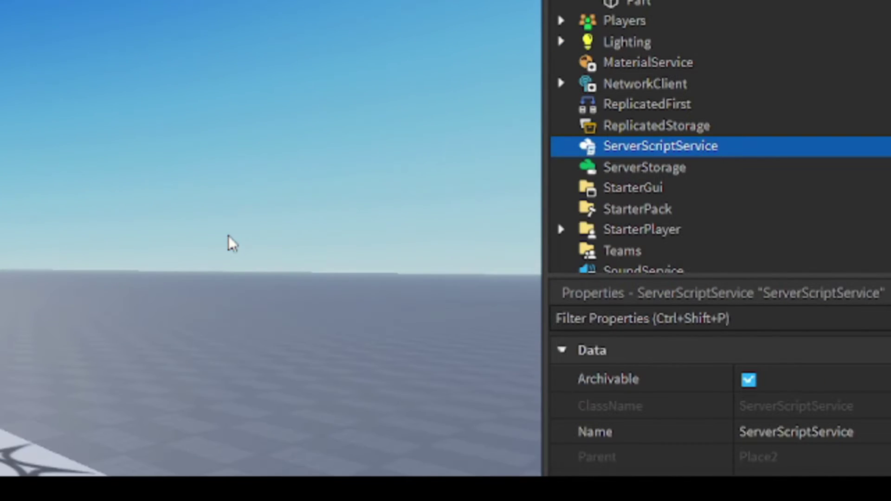
click(632, 209)
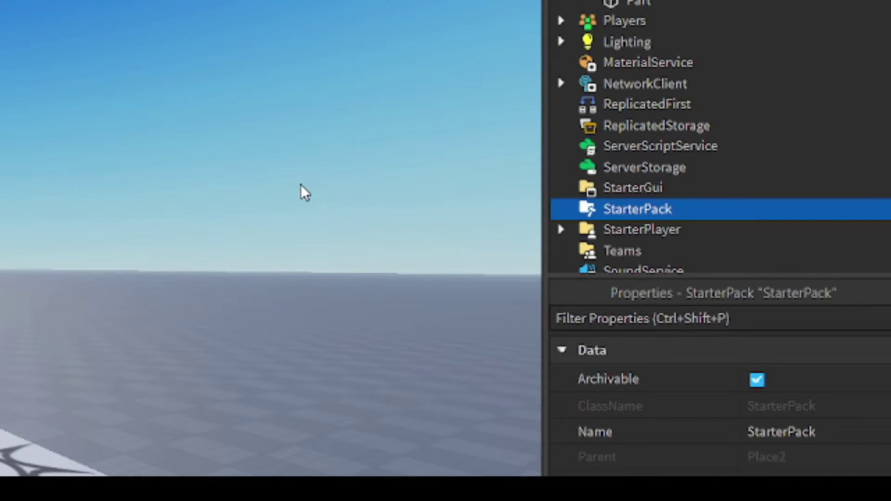
right_drag(300, 185, 301, 185)
click(590, 185)
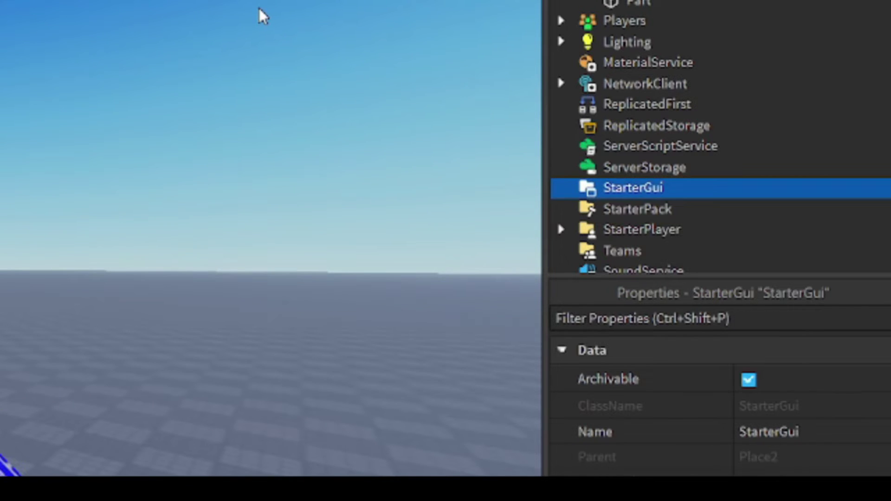
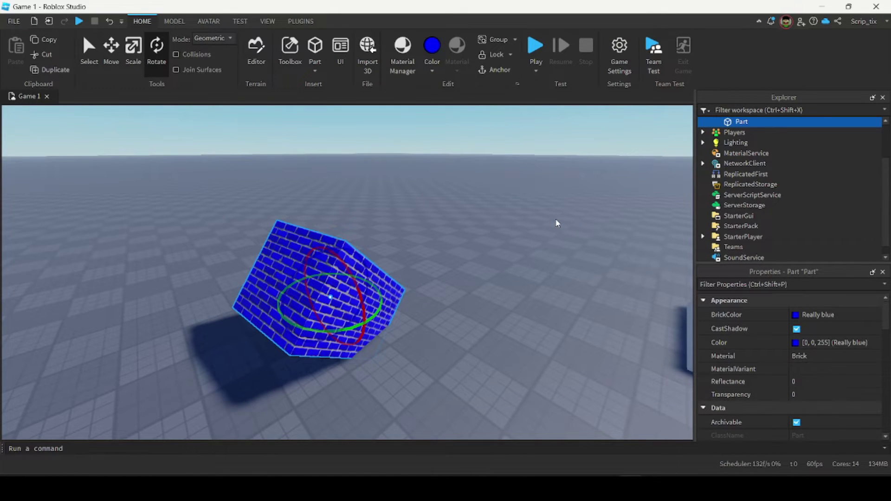
Select the blue brick part and examine its Appearance, Data, Transform and Pivot properties, including the Transparency control
click(556, 219)
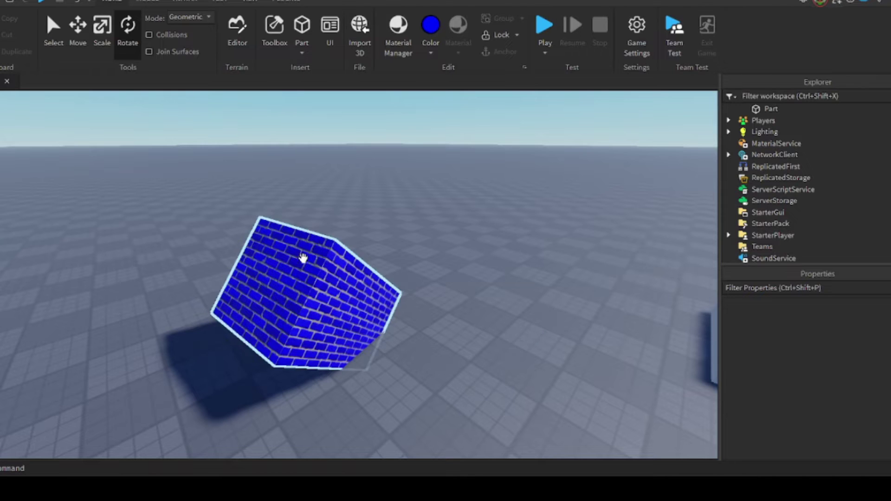
click(308, 287)
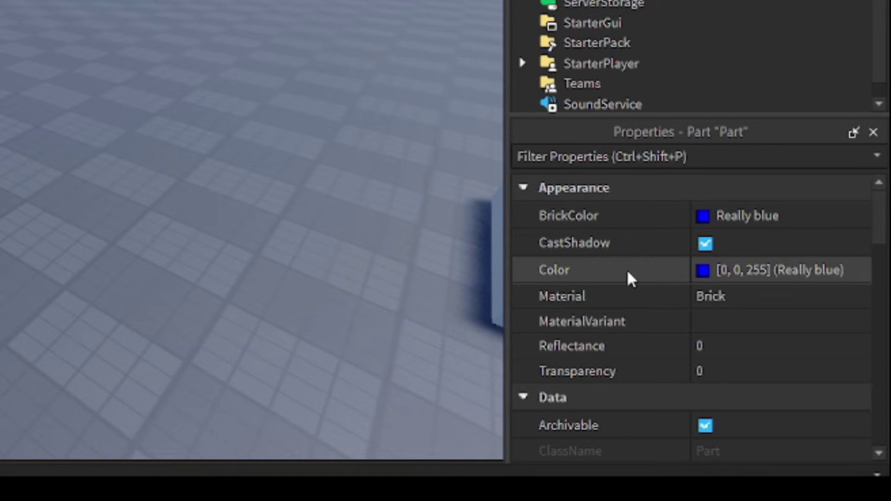
scroll(668, 362, down, 5)
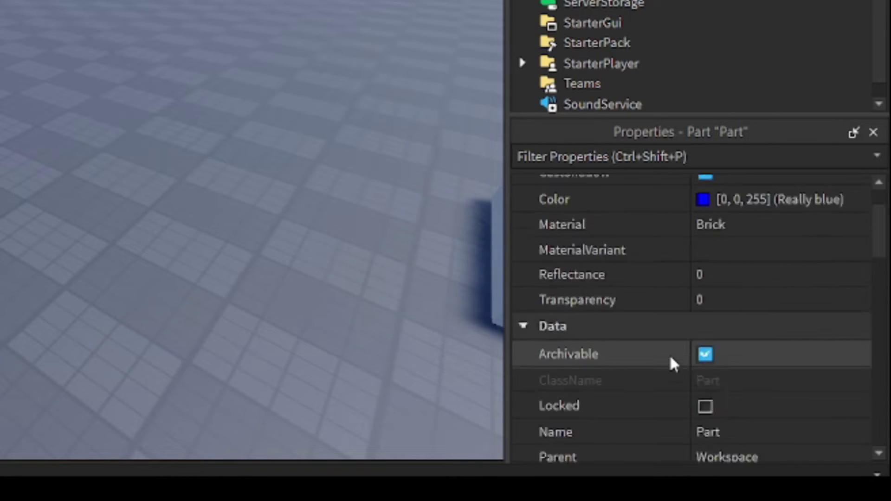
scroll(671, 363, up, 3)
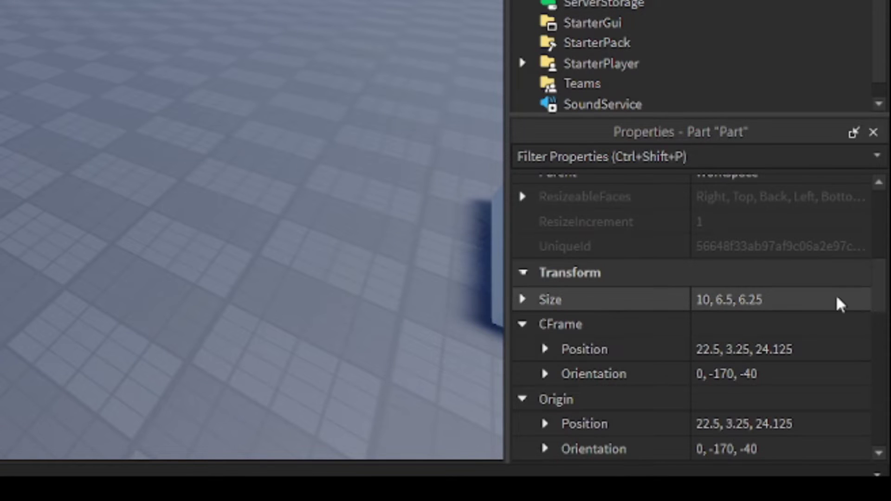
scroll(840, 303, down, 3)
scroll(749, 305, up, 1)
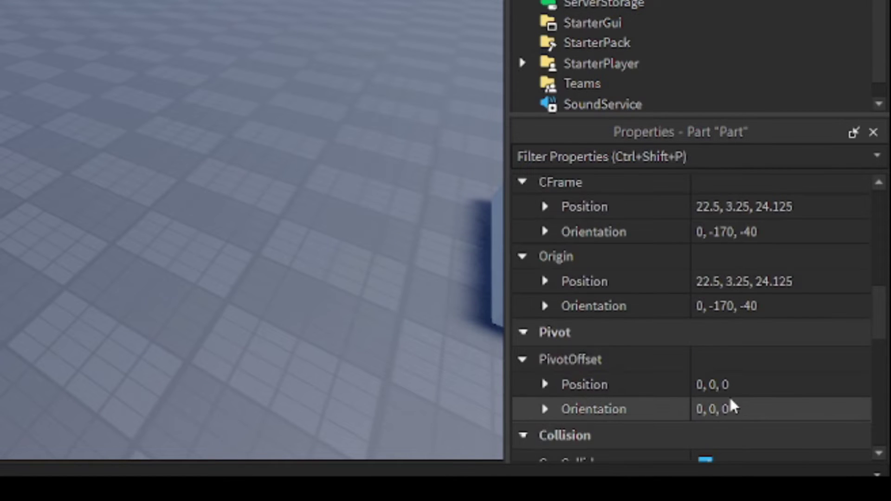
scroll(731, 398, up, 5)
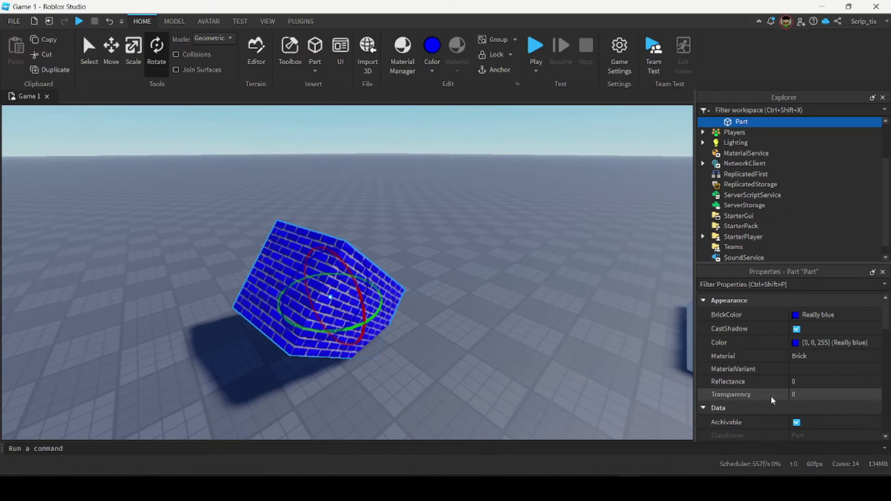
click(621, 372)
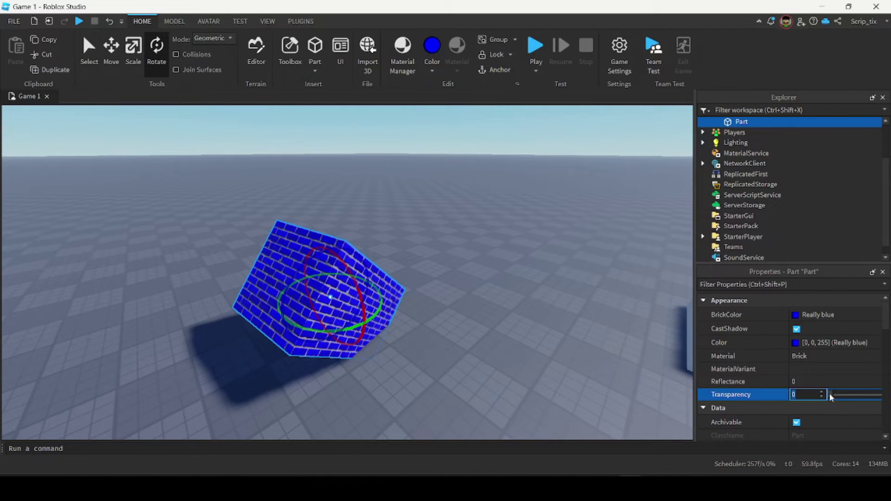
drag(829, 394, 650, 421)
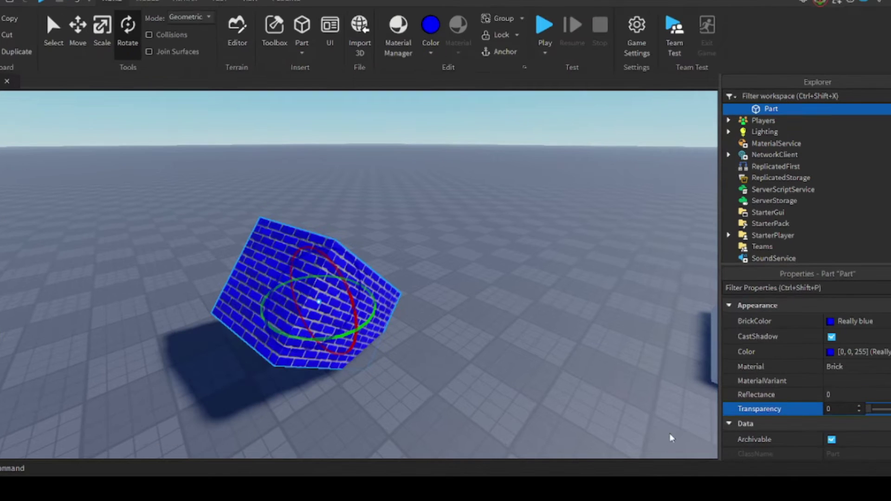
Change the brick part's BrickColor to Really red and deselect it
click(831, 321)
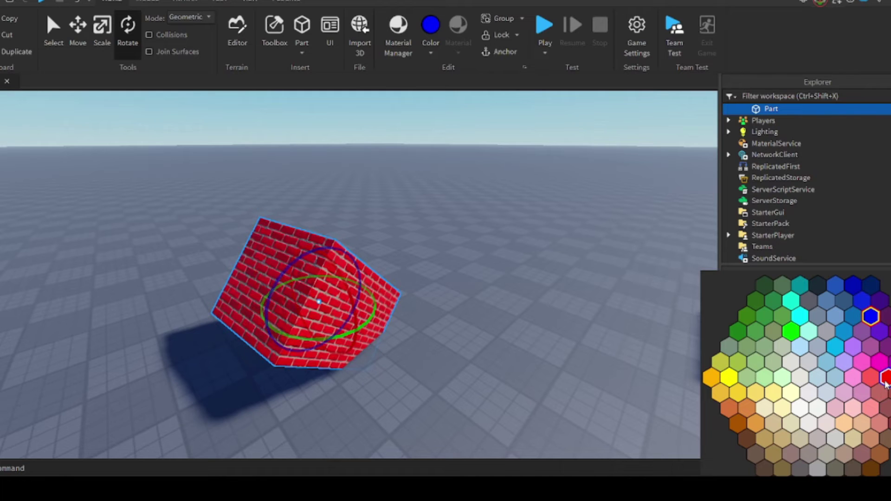
click(886, 379)
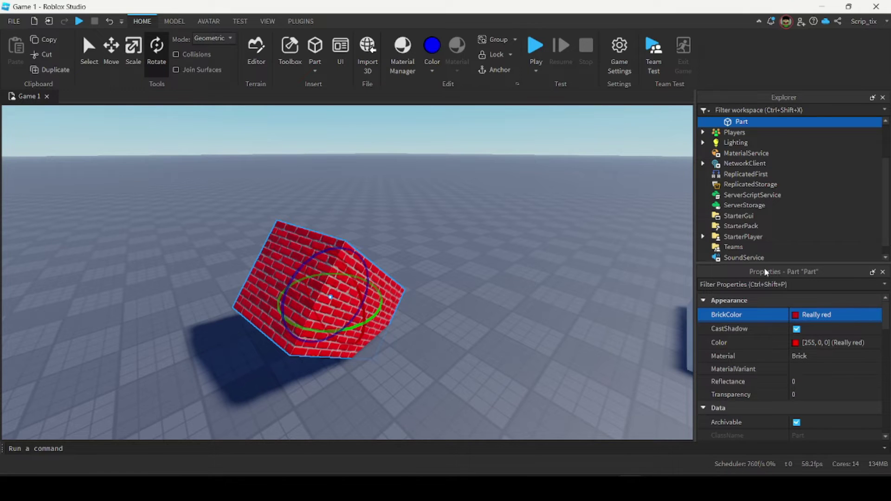
key(a)
right_click(488, 279)
click(267, 242)
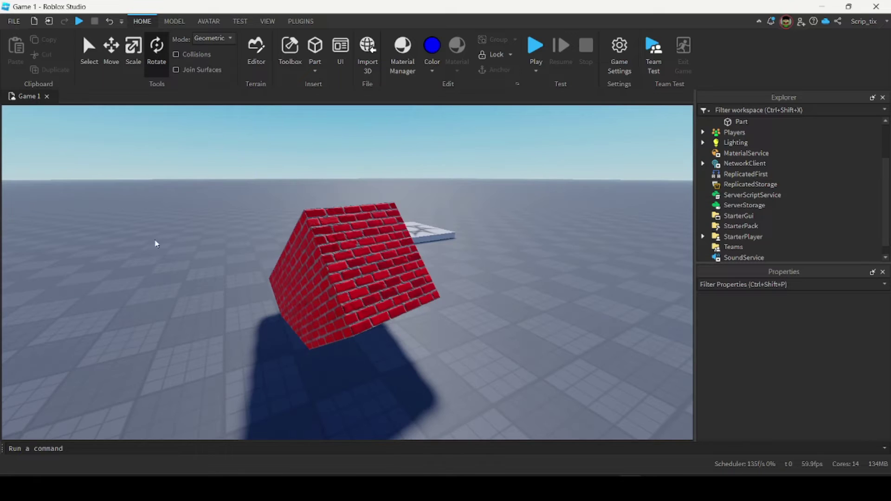
Open the Toolbox and search its models for "tree house"
click(288, 57)
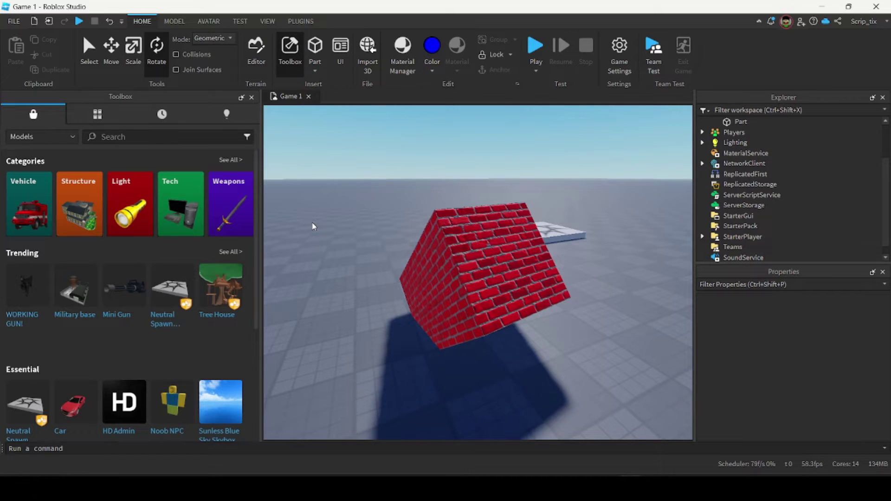
click(128, 137)
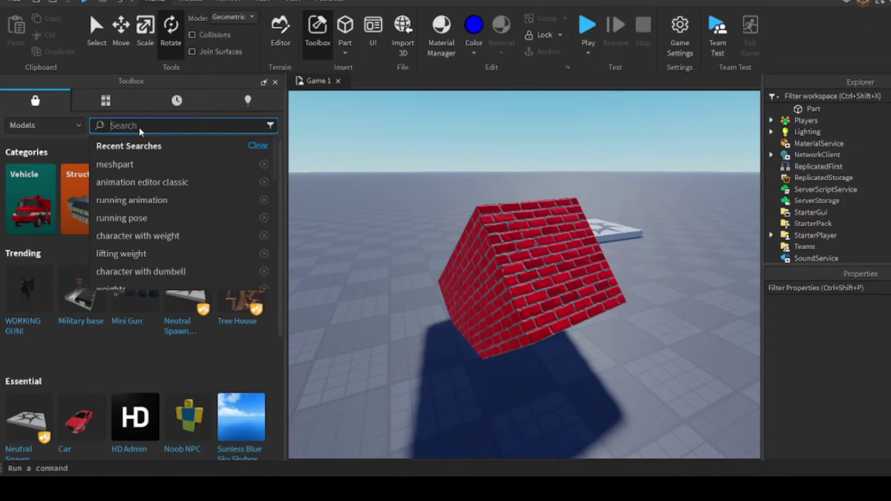
text(tree house)
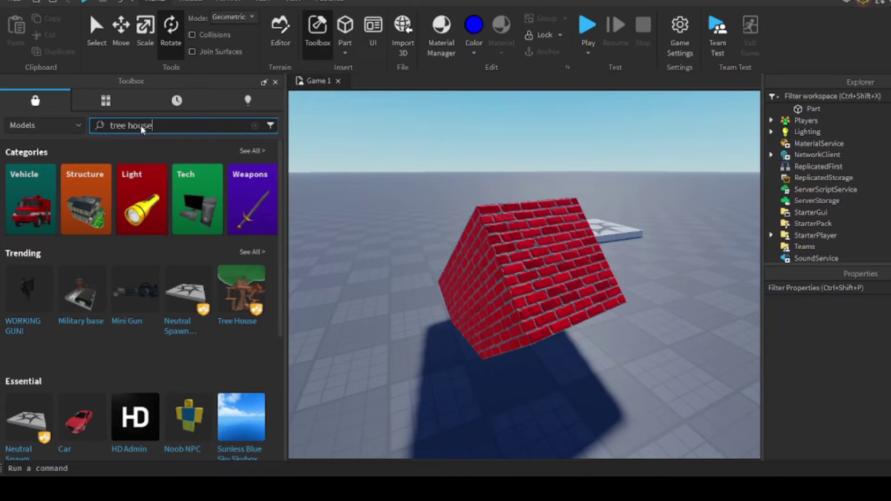
key(Return)
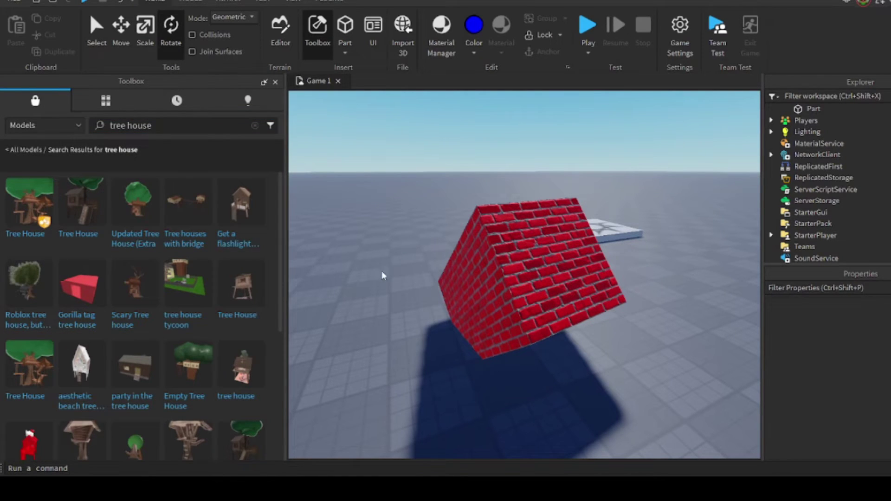
Insert the first Tree House model from the search results and accept its included scripts
right_drag(389, 272, 388, 268)
key(a)
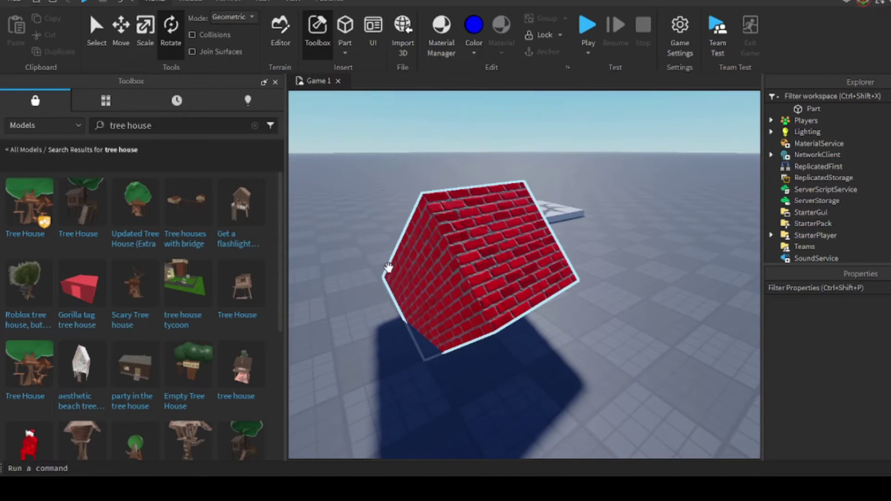
key(s)
key(a)
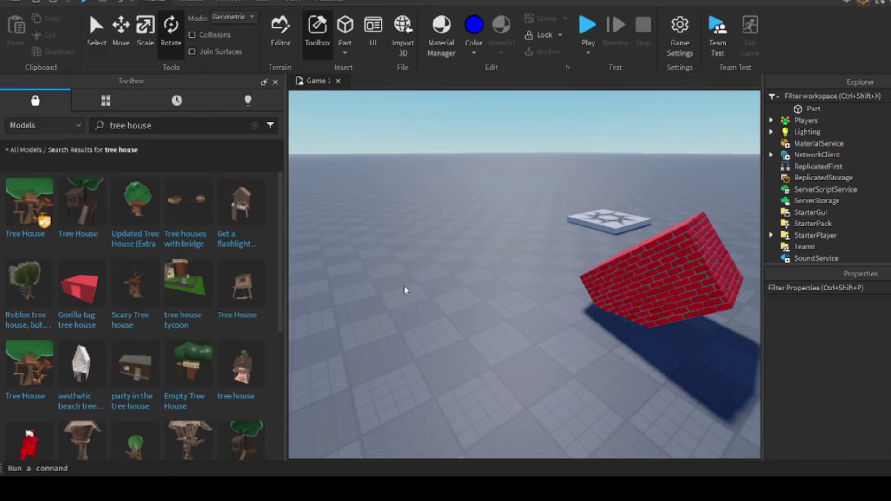
mouse_move(34, 219)
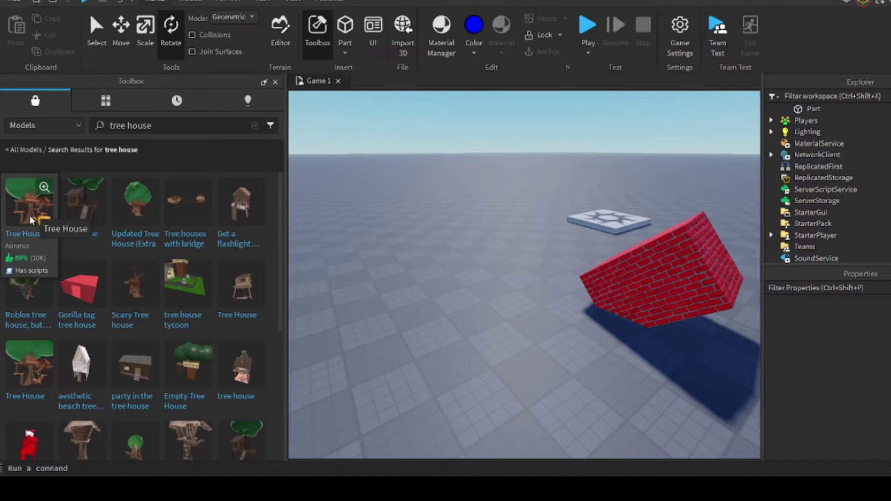
click(31, 219)
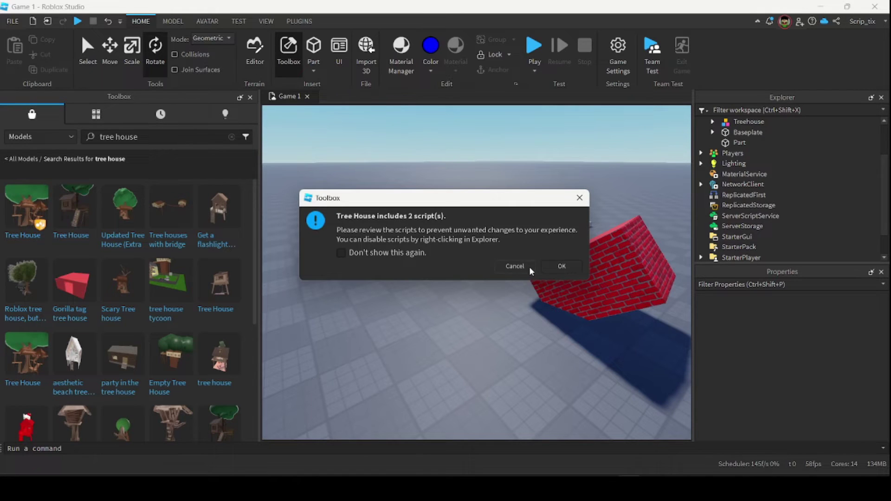
click(563, 267)
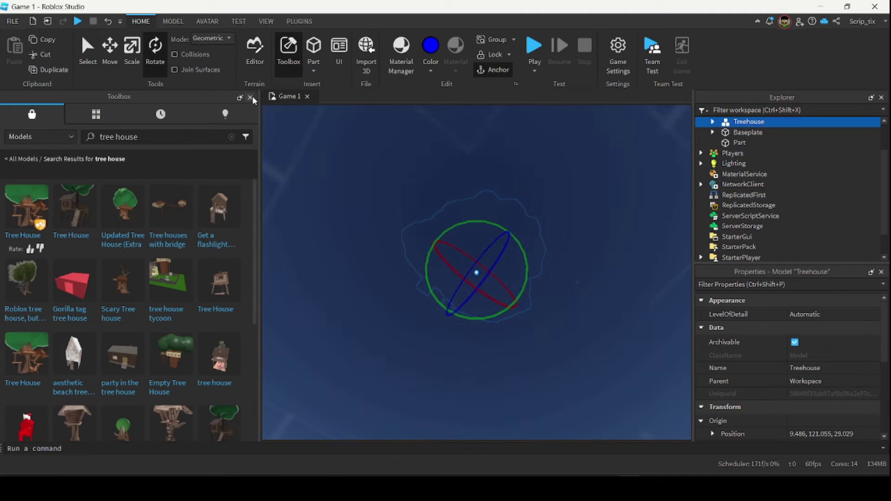
Close the Toolbox and scale the treehouse model down to a small fraction of its size
click(253, 96)
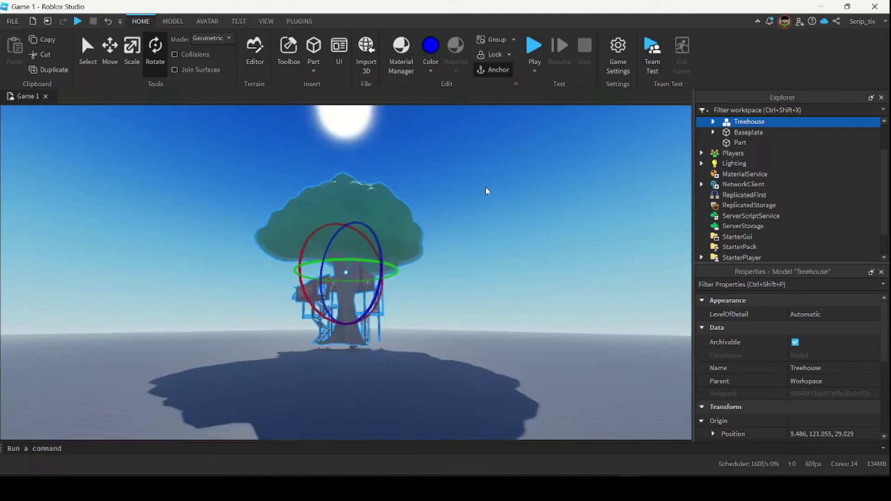
right_drag(485, 188, 486, 188)
scroll(258, 261, up, 3)
right_drag(258, 261, 365, 228)
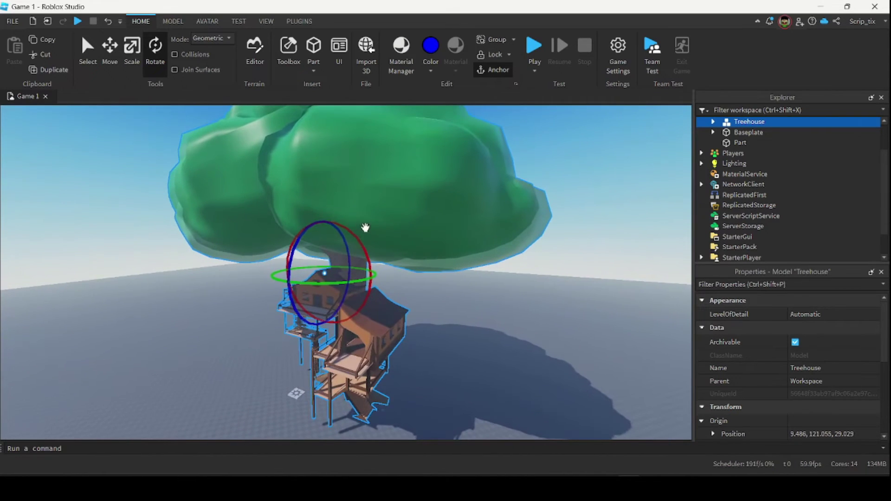
click(135, 55)
right_drag(452, 351, 392, 219)
scroll(392, 218, down, 3)
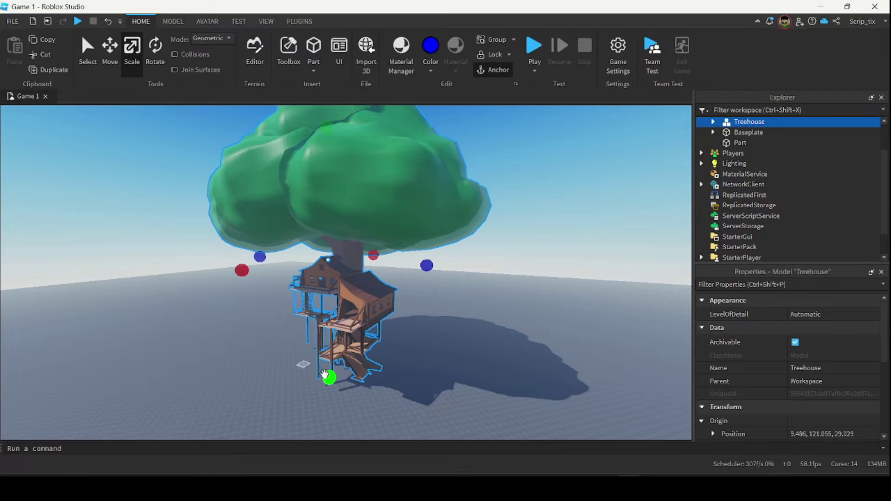
drag(325, 374, 337, 158)
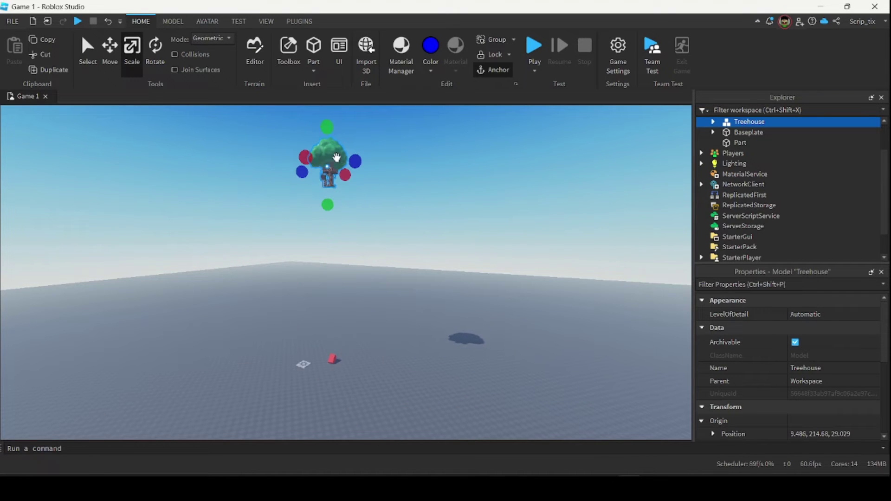
Move the treehouse down onto the baseplate near the brick part, at about -0.9, 18.6, 59.4
click(85, 55)
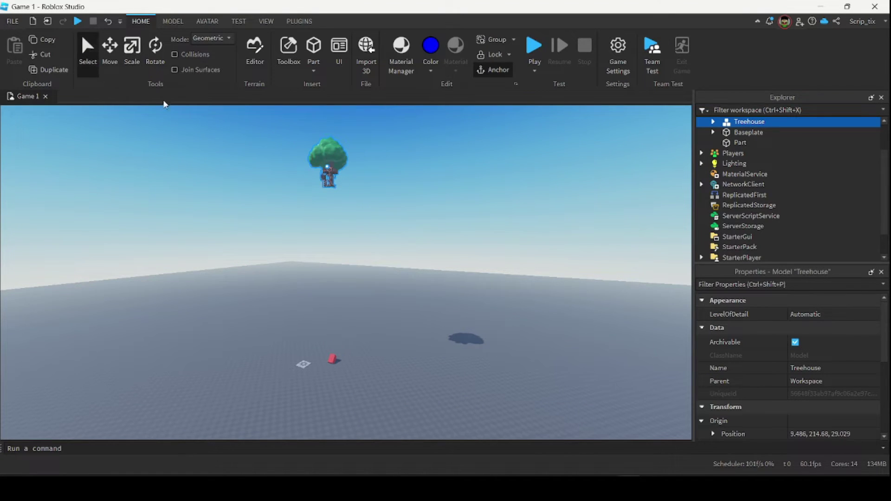
drag(338, 151, 381, 403)
key(f)
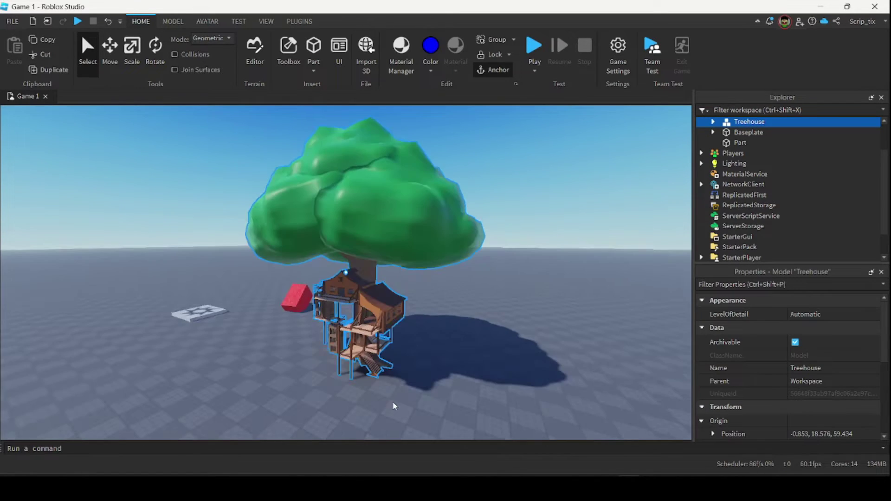
right_drag(446, 344, 229, 323)
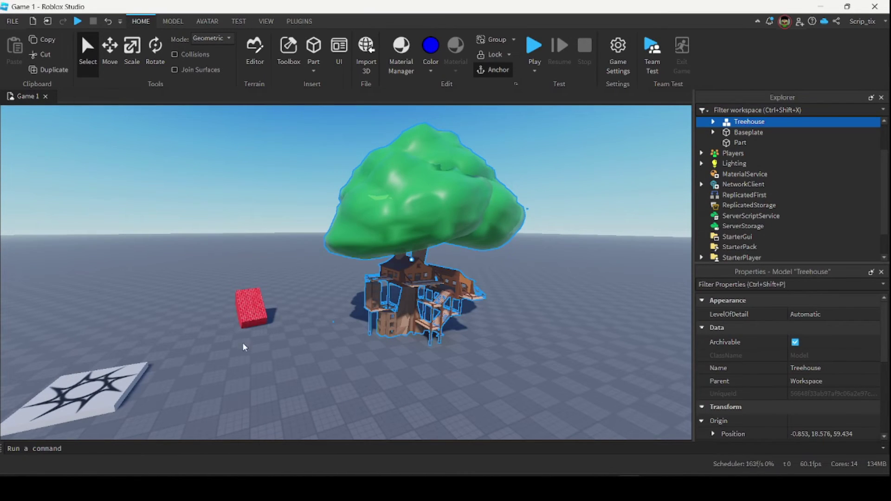
Select the red brick part, focus on it, and view it together with the treehouse
click(251, 304)
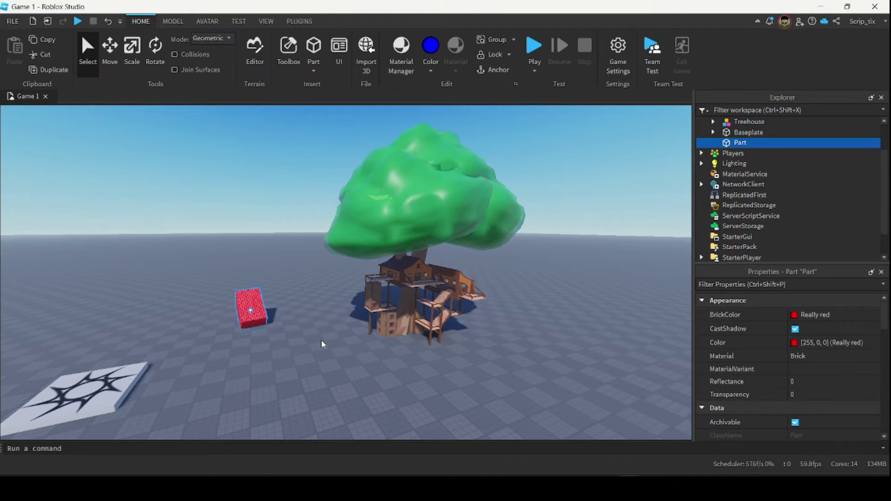
key(f)
scroll(470, 338, down, 5)
key(f)
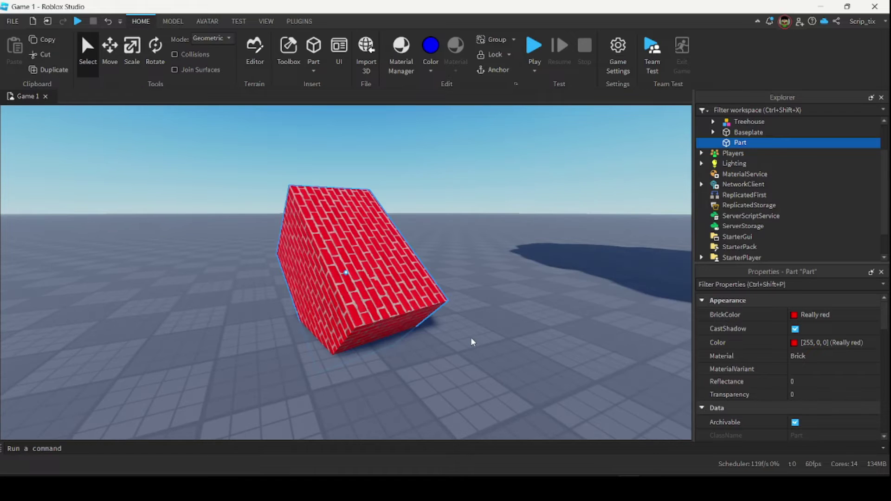
key(s)
key(d)
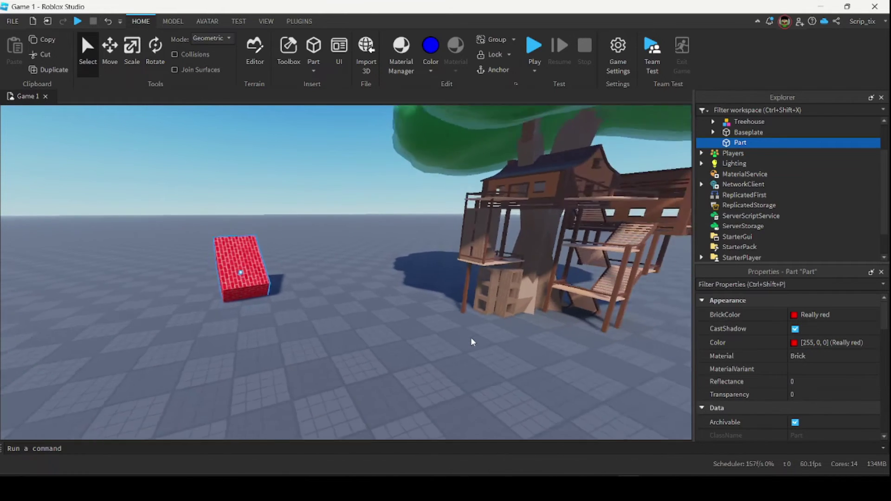
scroll(471, 337, down, 3)
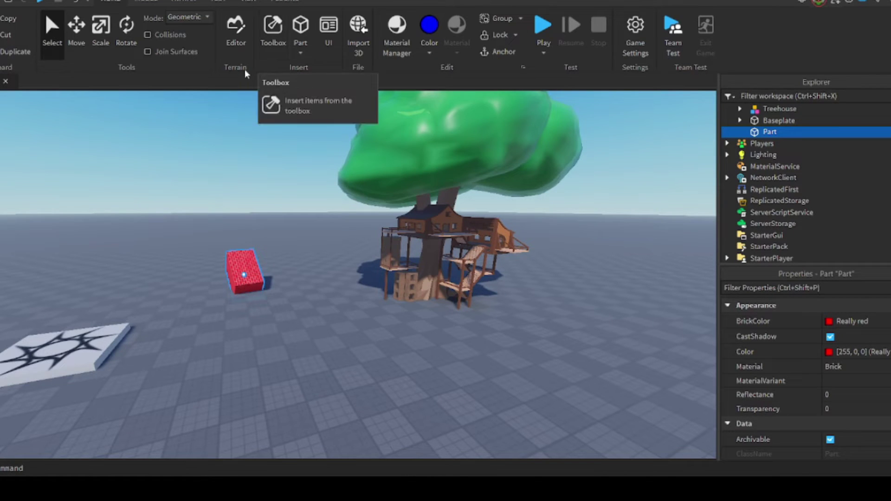
Open the Terrain Editor's editing tools and face an empty area of the baseplate
click(236, 32)
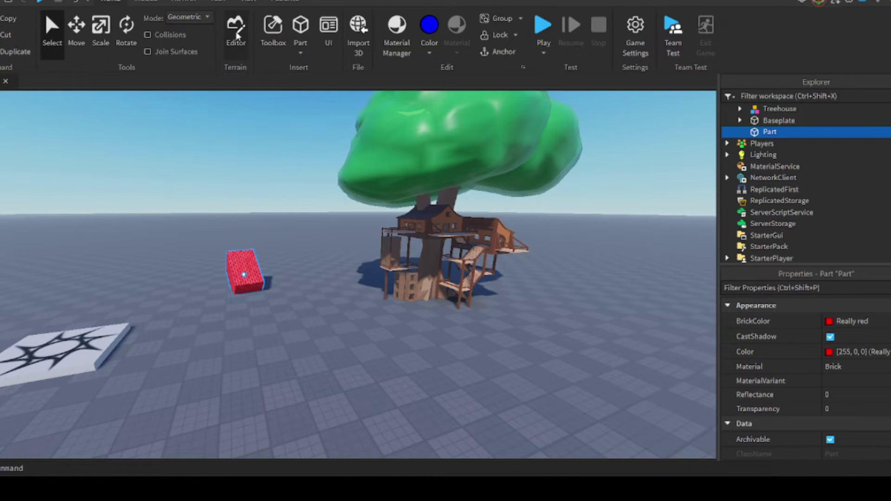
right_drag(499, 282, 496, 282)
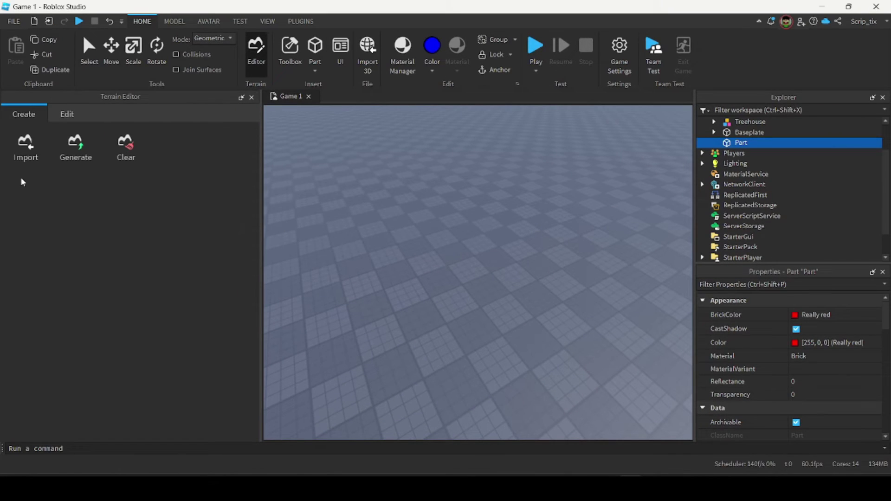
click(69, 114)
right_drag(475, 185, 478, 190)
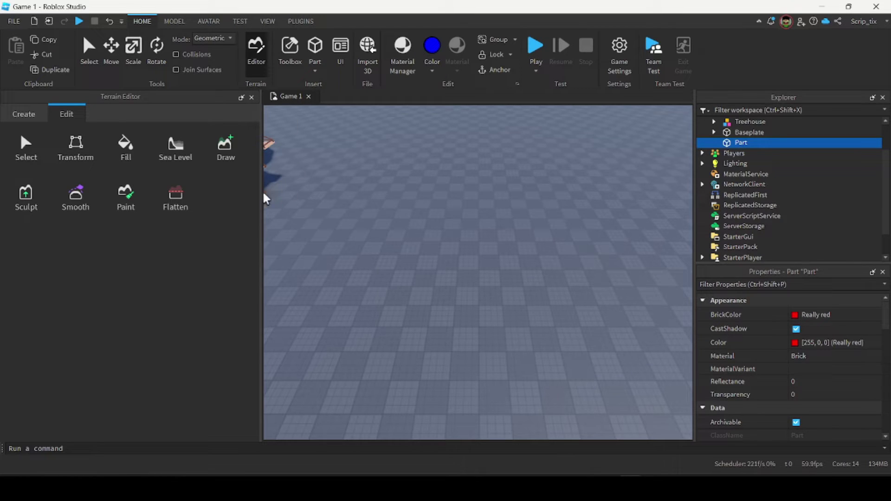
Draw a patch of Grass terrain on the empty baseplate with the Draw tool in Add mode
click(224, 147)
scroll(111, 367, down, 5)
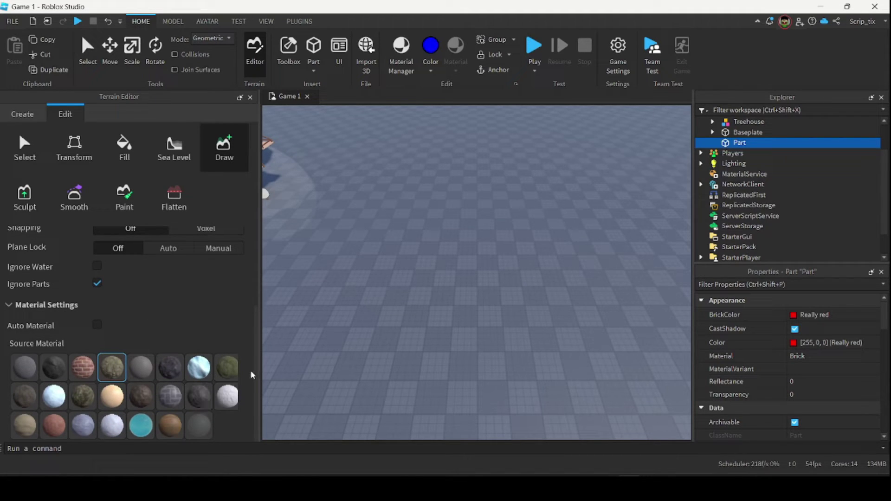
click(234, 372)
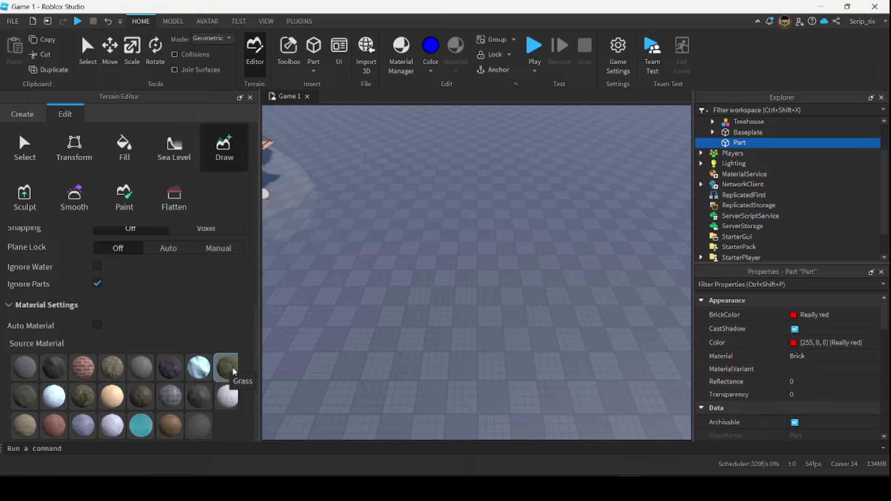
scroll(176, 306, up, 3)
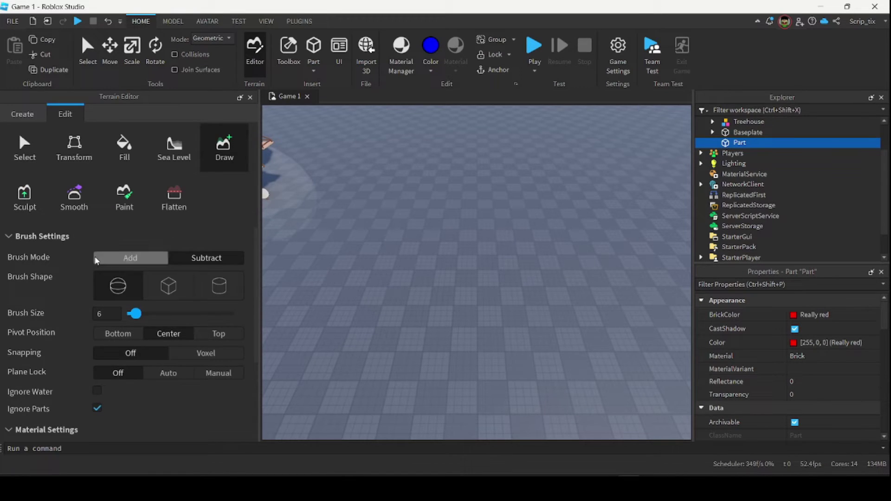
click(135, 263)
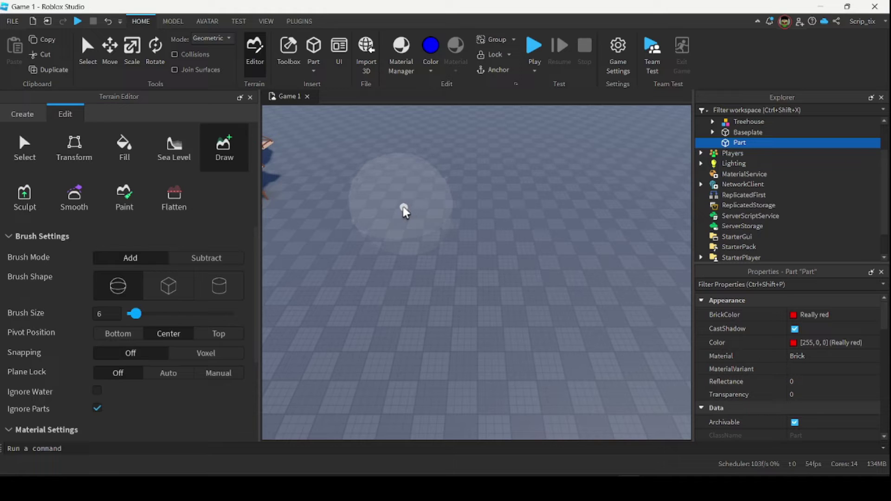
mouse_move(398, 212)
mouse_down()
mouse_move(581, 207)
mouse_move(594, 235)
mouse_move(491, 265)
mouse_move(629, 243)
mouse_move(471, 312)
mouse_move(497, 302)
mouse_move(599, 392)
mouse_move(513, 384)
mouse_move(394, 392)
mouse_move(589, 410)
mouse_up()
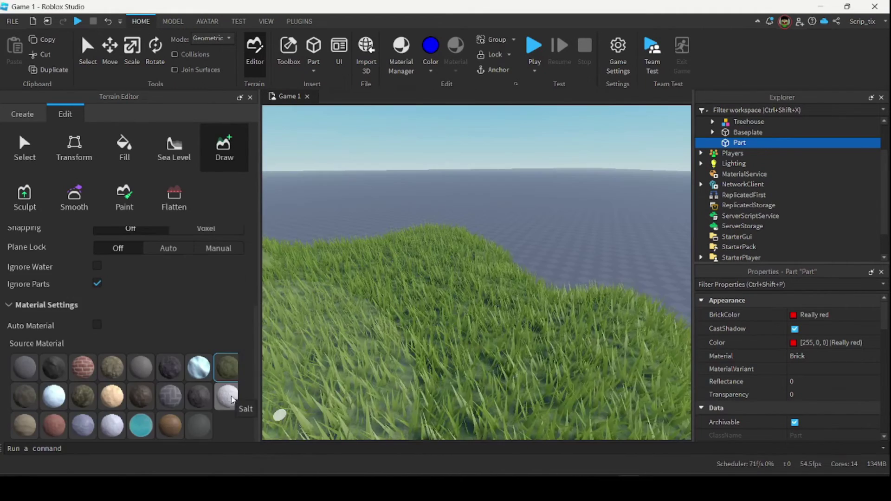
Draw a band of Snow terrain along the outer edge of the grass patch
click(54, 396)
right_drag(507, 251, 507, 283)
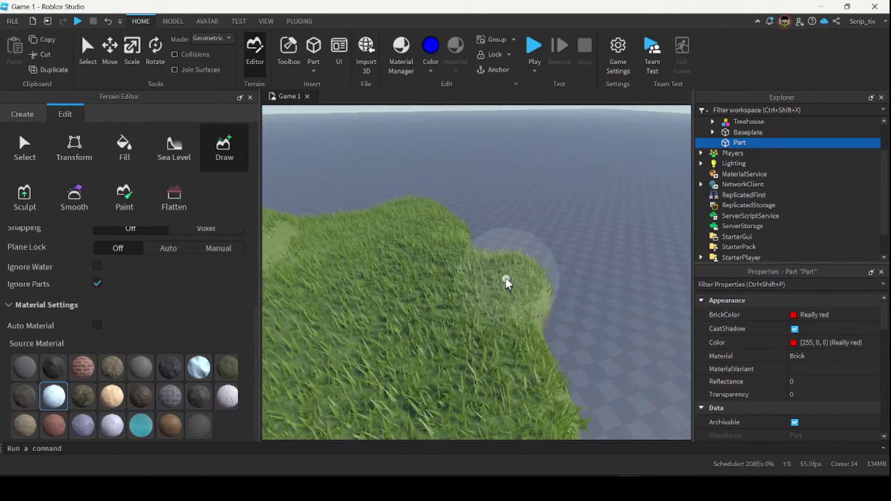
key(s)
key(d)
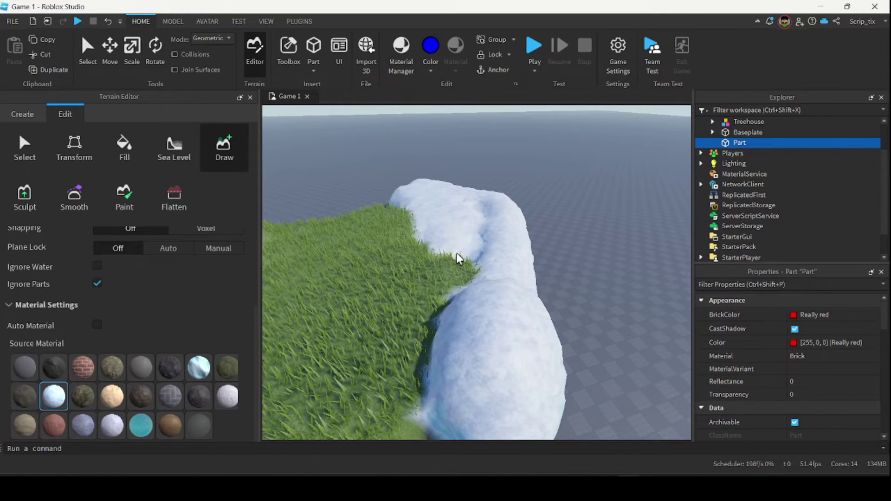
Draw a stretch of Water terrain from the snow band across the grass patch
scroll(537, 300, down, 3)
click(141, 425)
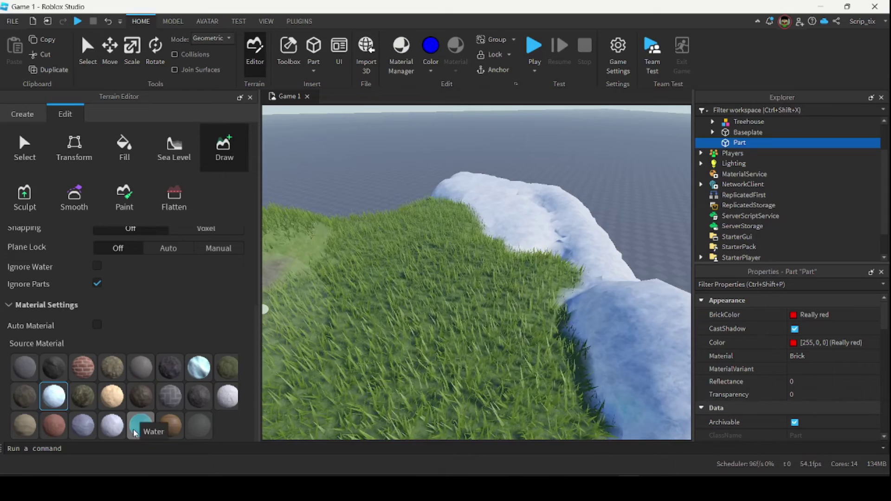
click(568, 249)
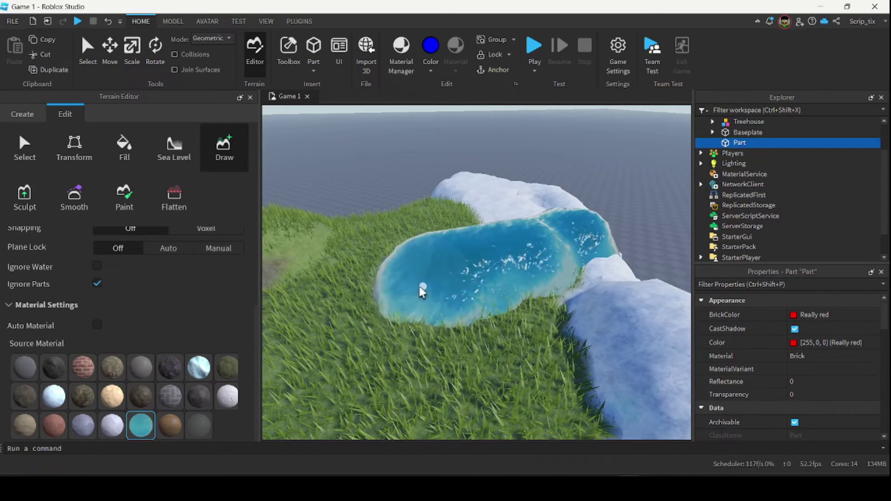
right_drag(564, 247, 520, 271)
key(a)
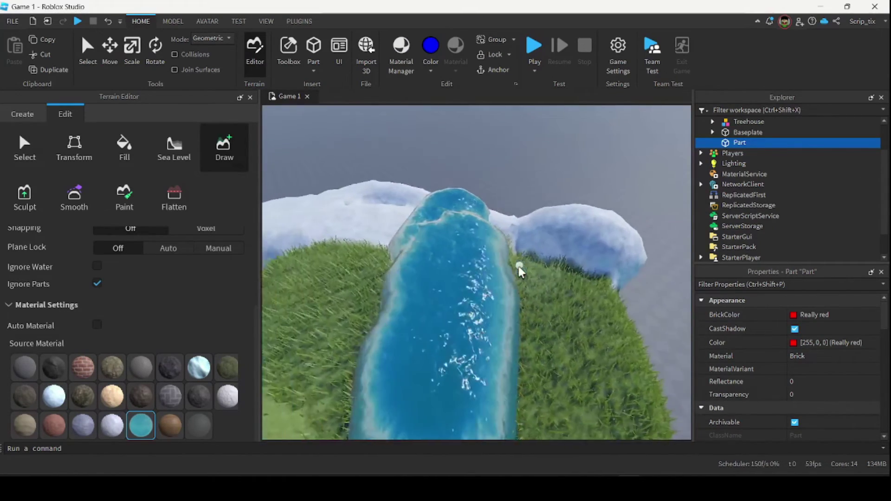
right_drag(340, 234, 336, 231)
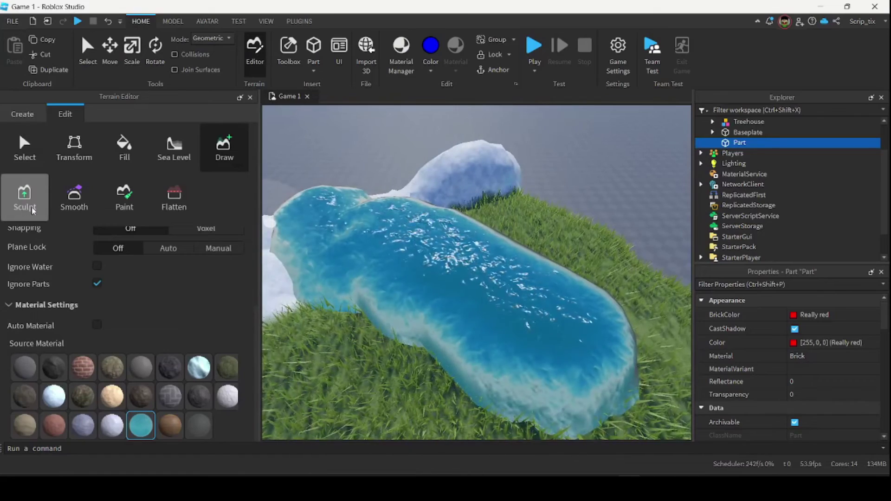
Smooth the bumpy snow terrain beside the water with the Smooth tool
click(79, 199)
right_drag(372, 208, 364, 203)
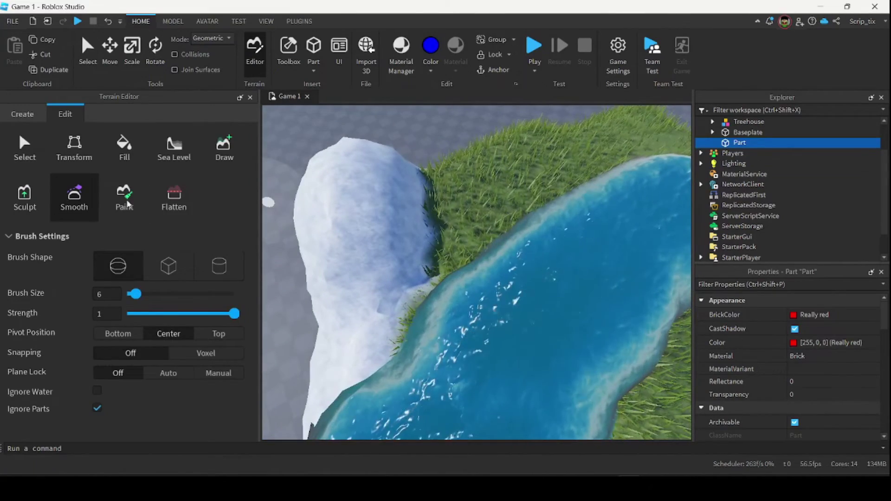
mouse_move(460, 197)
mouse_down()
mouse_move(298, 202)
mouse_move(380, 201)
mouse_move(398, 270)
mouse_move(458, 232)
mouse_up()
right_drag(388, 218, 388, 221)
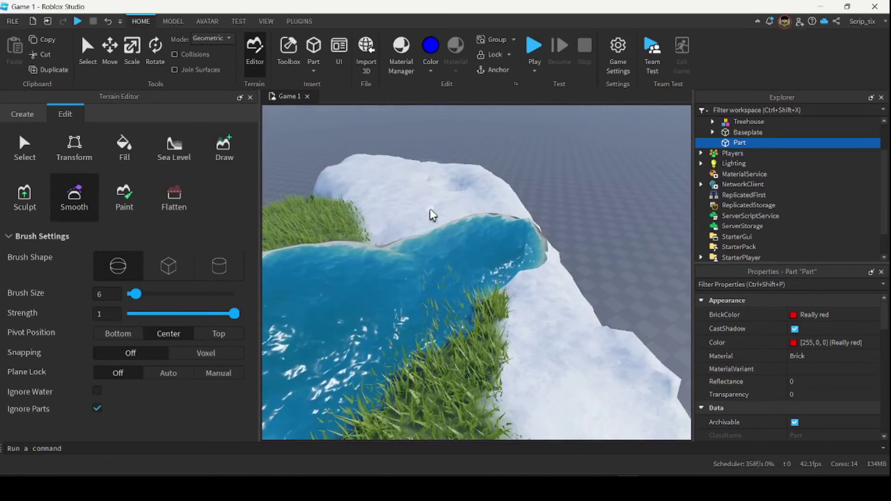
drag(310, 374, 472, 242)
mouse_move(489, 219)
right_down()
mouse_move(479, 209)
mouse_move(499, 217)
mouse_move(486, 218)
right_up()
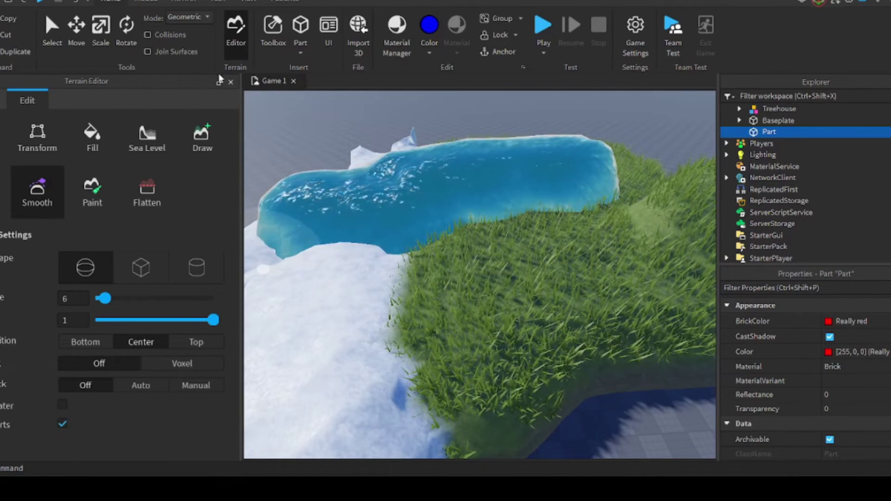
Close the Terrain Editor, then playtest the game by walking and jumping the character onto the grass hill
click(230, 82)
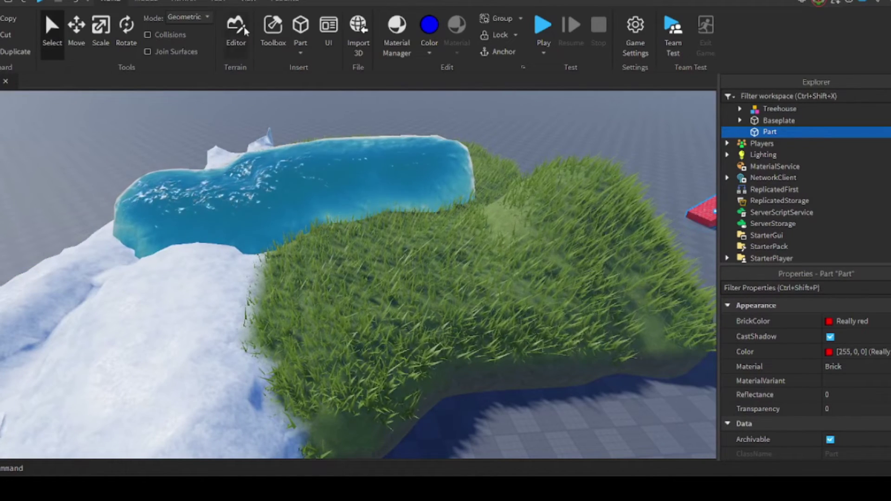
click(544, 27)
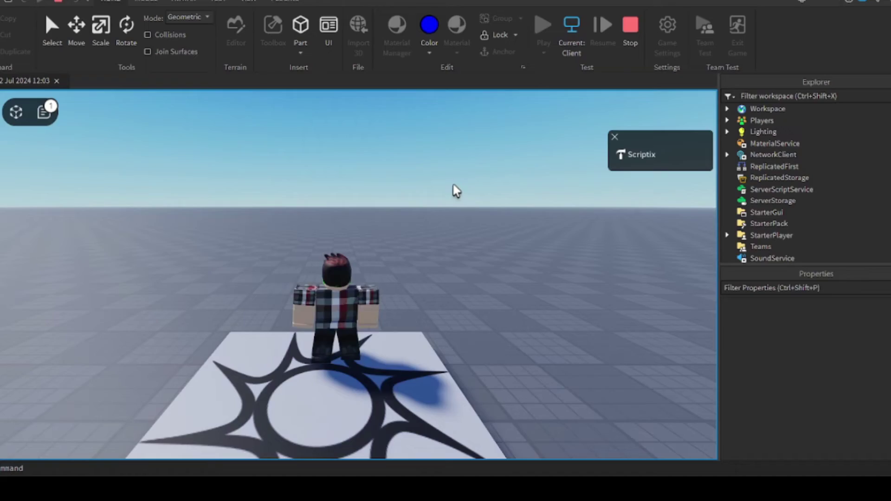
right_drag(454, 185, 453, 181)
key(s)
key(w)
key(w)
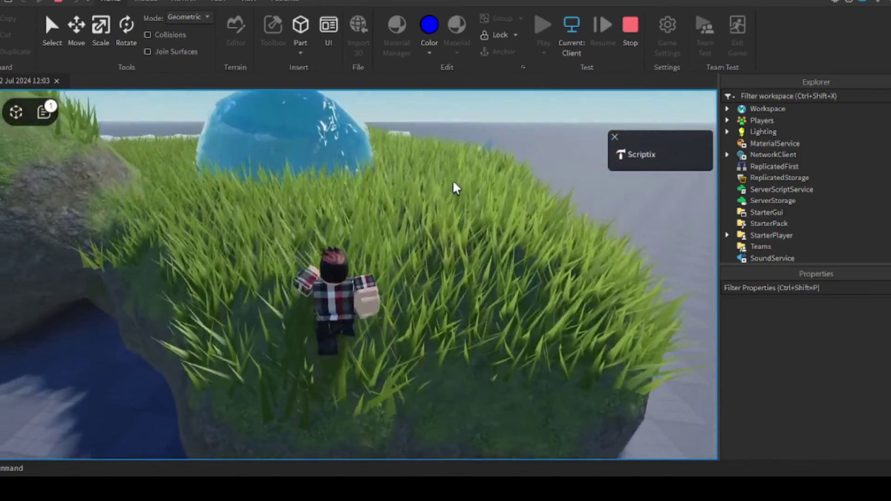
key(w)
right_drag(426, 215, 428, 222)
key(space)
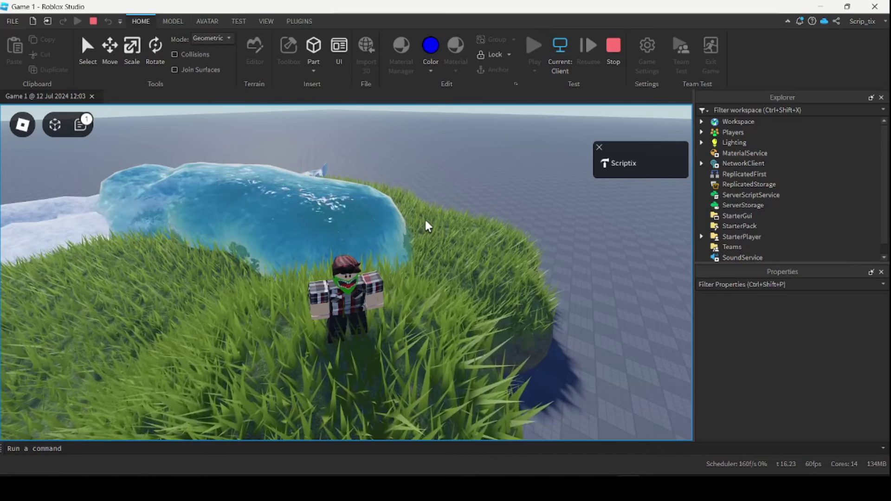
right_drag(429, 263, 429, 263)
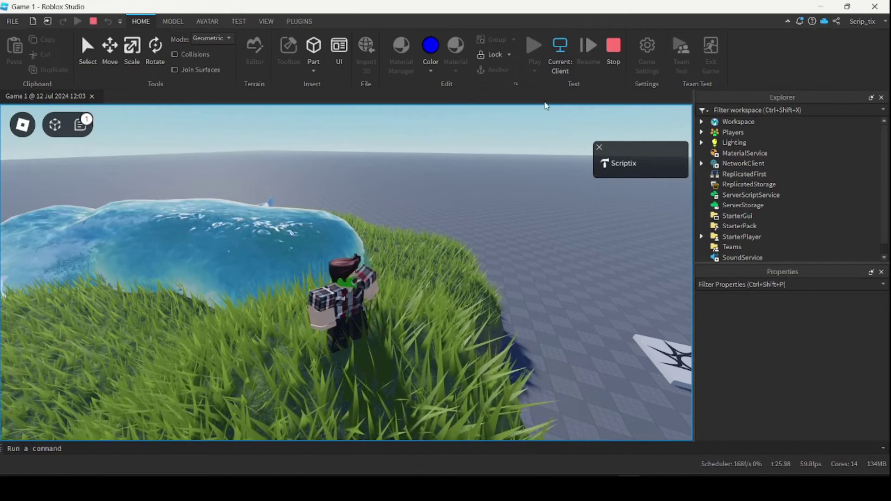
Switch the running playtest to server mode and fly the camera to the character on the grass hill
click(561, 49)
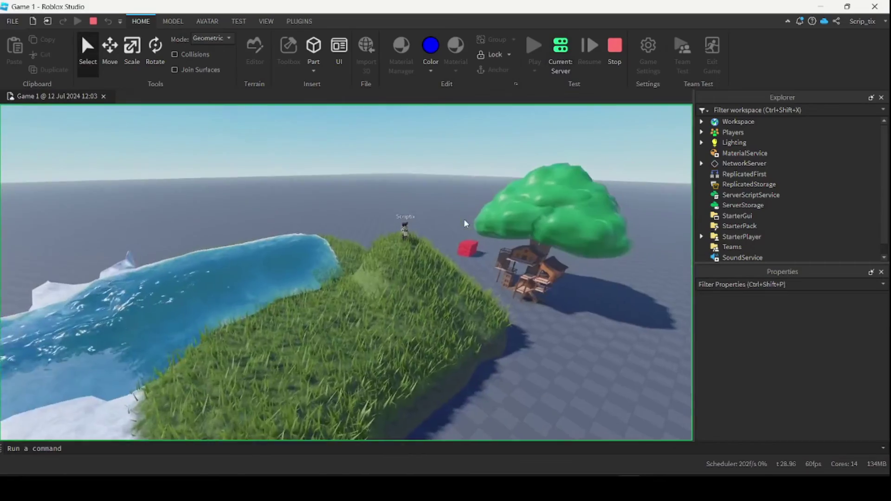
key(w)
right_drag(464, 224, 435, 232)
key(d)
key(w)
key(a)
key(w)
key(a)
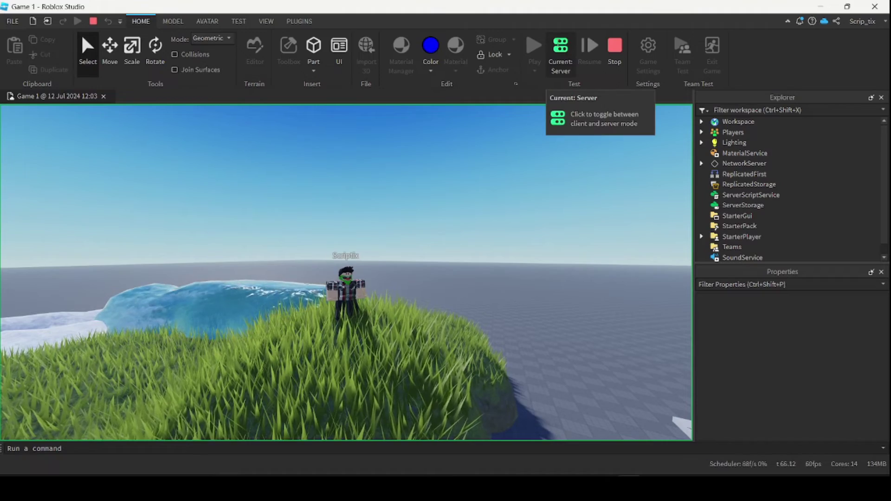
Return to client mode, take the character down to the baseplate near the treehouse, and stop the playtest
click(561, 51)
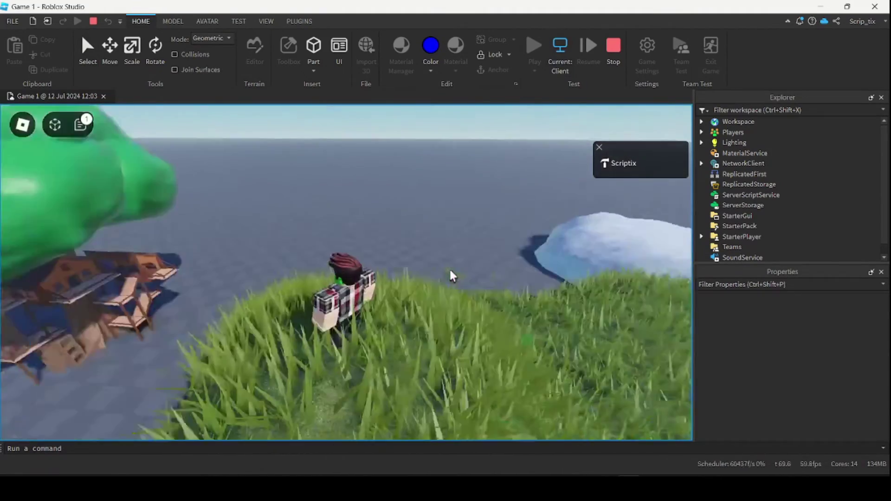
key(w)
right_drag(451, 276, 452, 277)
key(space)
key(space)
key(w)
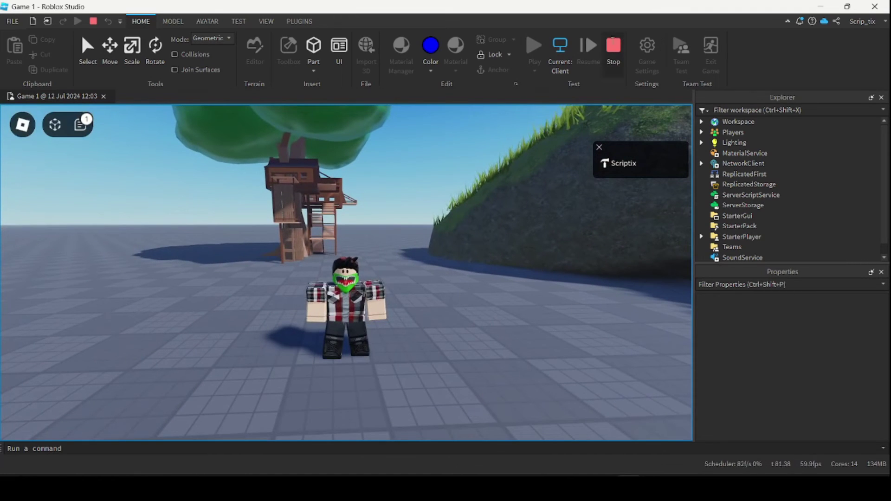
click(613, 45)
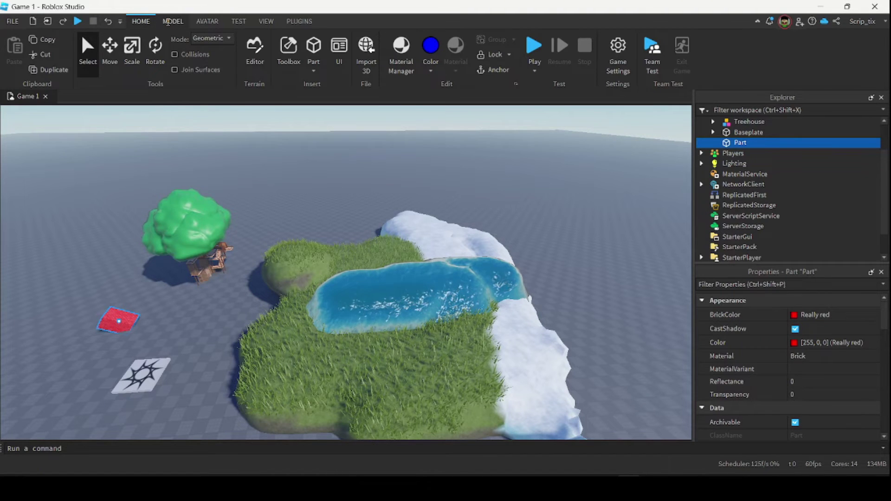
Bring up the modeling tools with the brick part in view and set the Move snapping increment to 1 stud
click(168, 22)
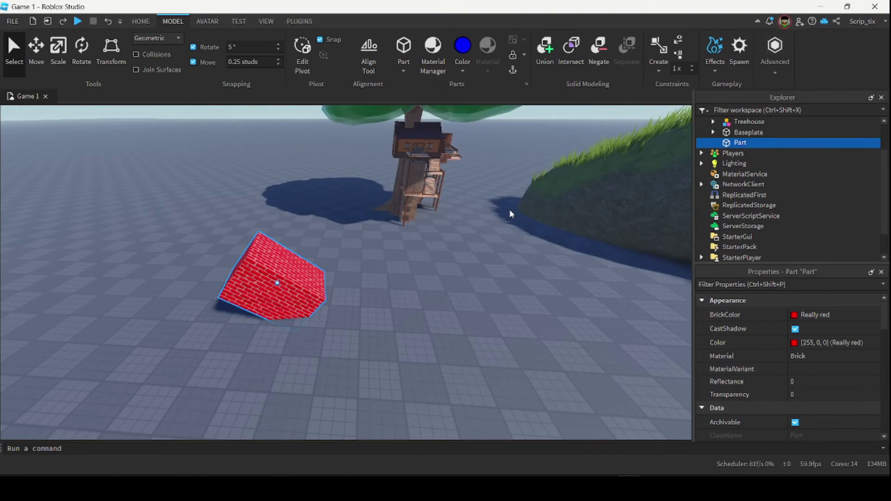
right_drag(510, 211, 510, 212)
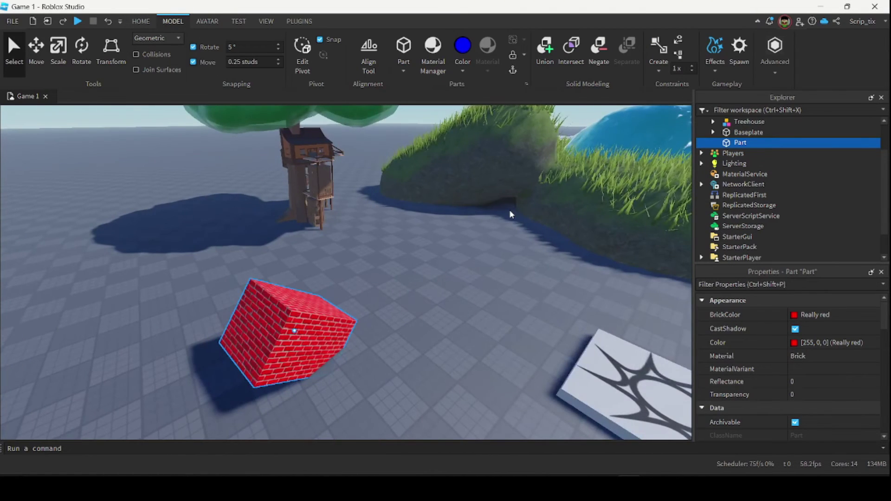
scroll(510, 212, up, 1)
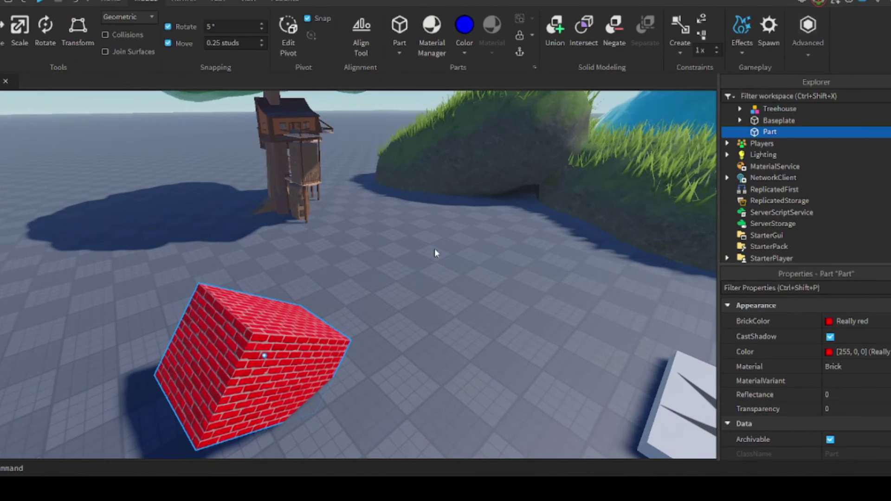
right_drag(437, 252, 436, 252)
key(s)
key(w)
key(s)
key(d)
scroll(436, 255, down, 1)
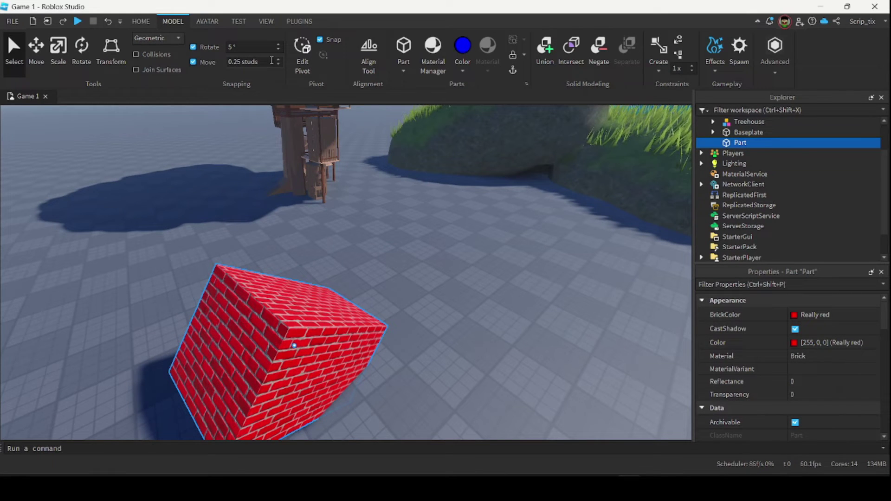
drag(272, 61, 229, 61)
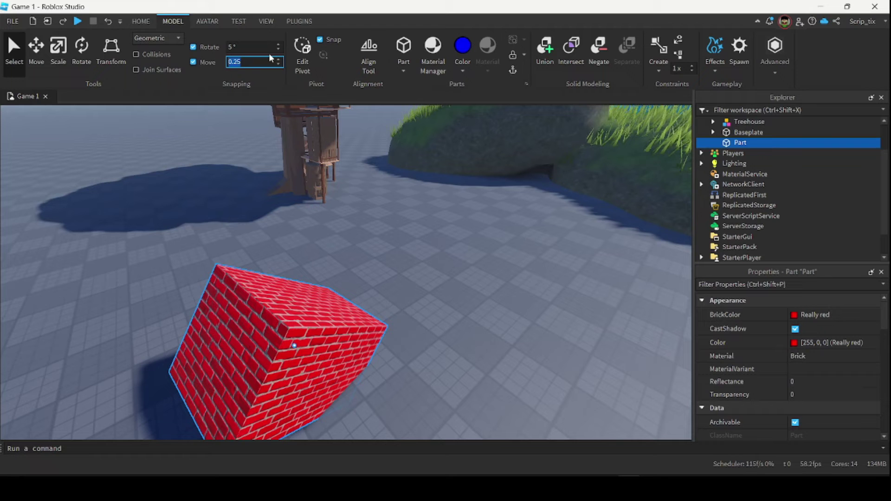
Examine the small grid squares on the baseplate around the brick part's lower corner
right_drag(417, 240, 416, 240)
scroll(416, 240, up, 2)
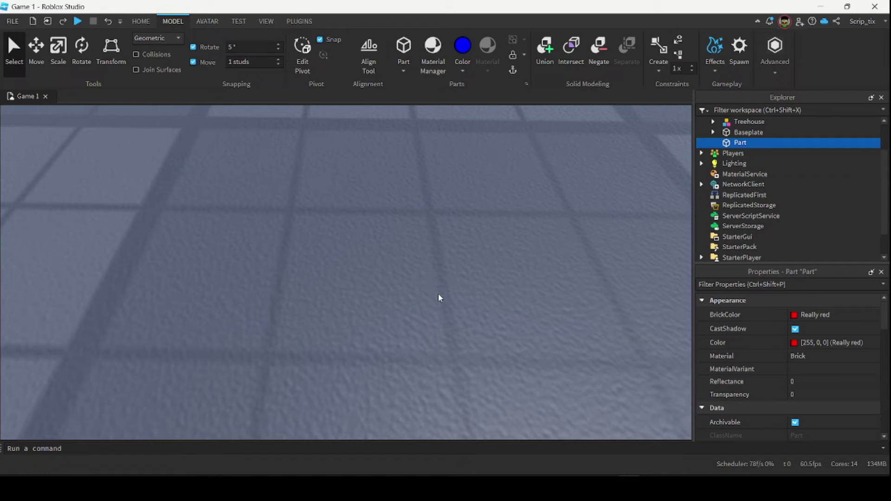
scroll(449, 269, up, 6)
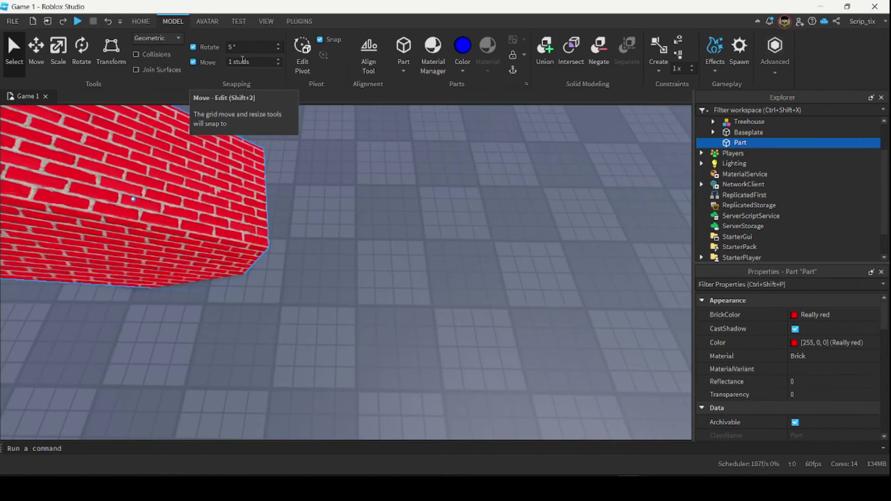
drag(168, 229, 473, 236)
scroll(474, 235, up, 3)
right_drag(420, 231, 424, 213)
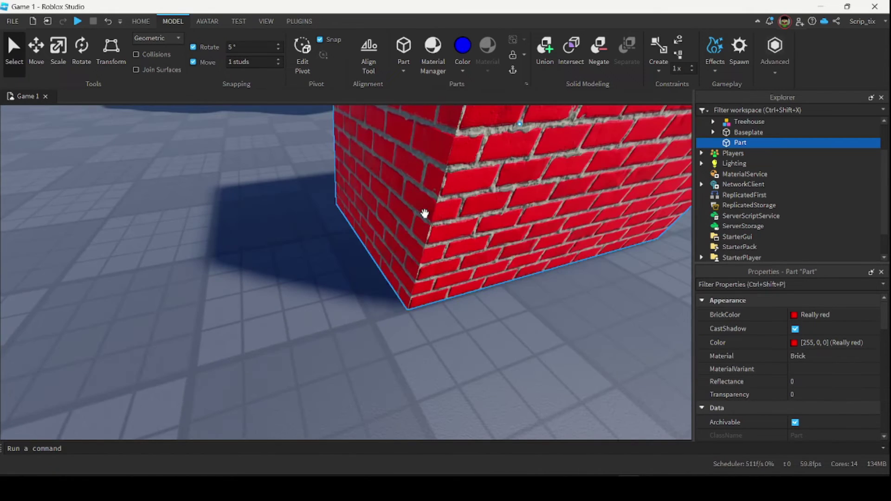
scroll(411, 183, up, 2)
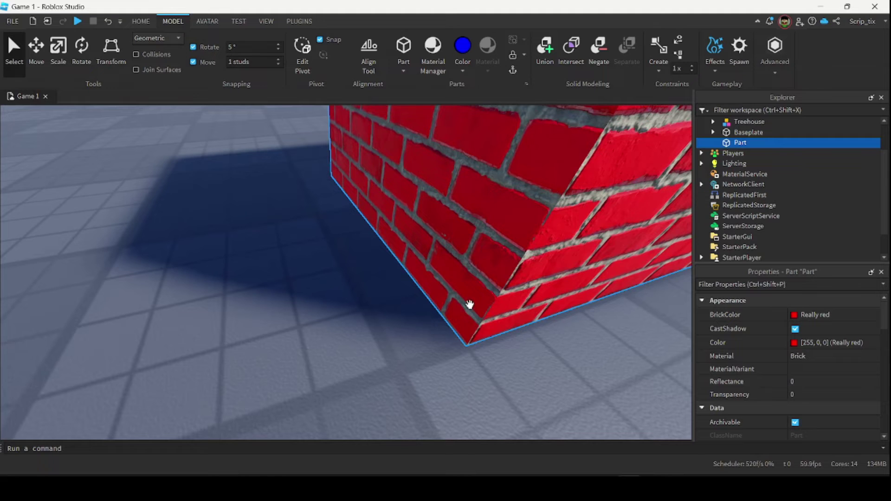
drag(470, 305, 399, 337)
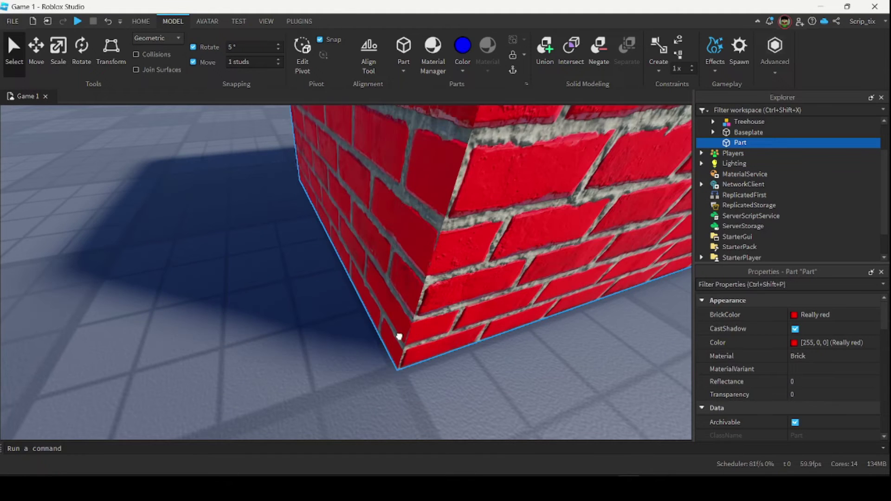
scroll(427, 326, down, 2)
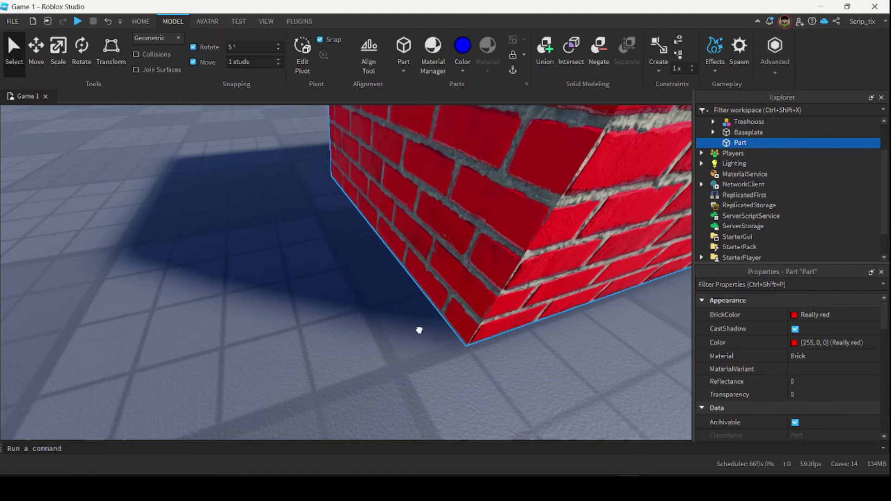
scroll(419, 330, down, 1)
scroll(409, 329, up, 1)
Set the Move snapping increment to 0.5 studs
click(249, 61)
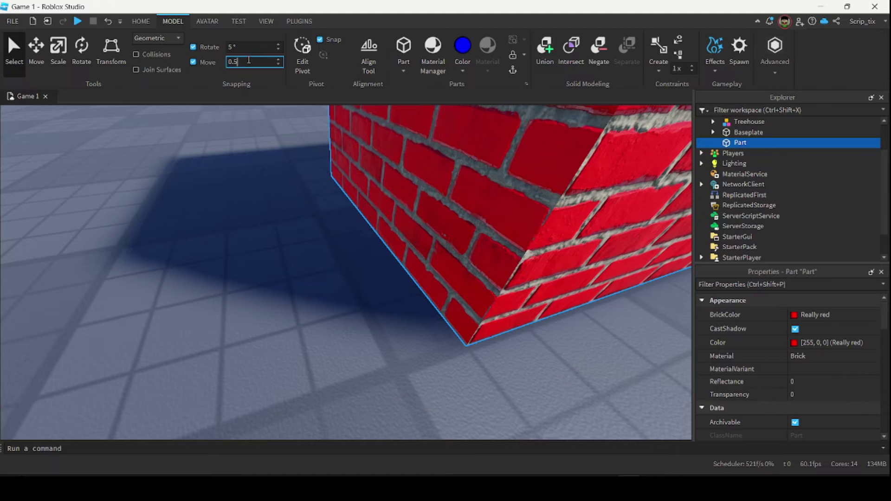
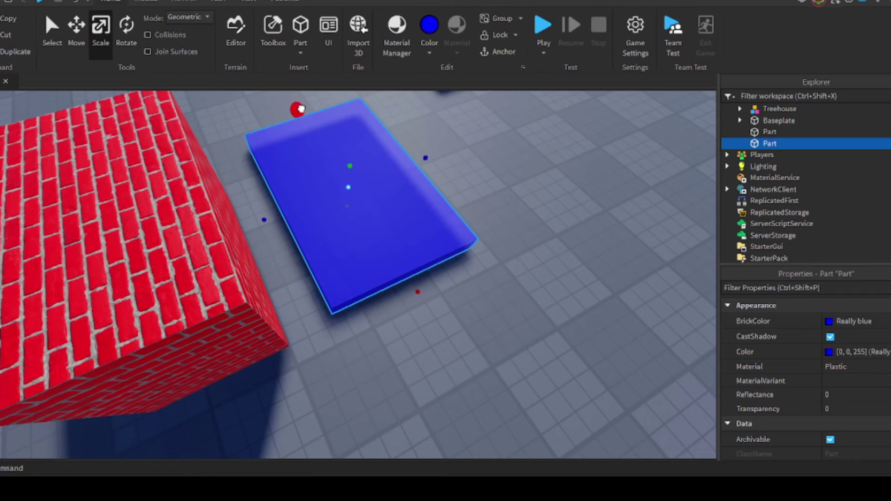
Scale the flat blue part upward into a tall block beside the brick part
right_drag(350, 203, 378, 218)
drag(435, 240, 436, 157)
right_drag(459, 220, 442, 231)
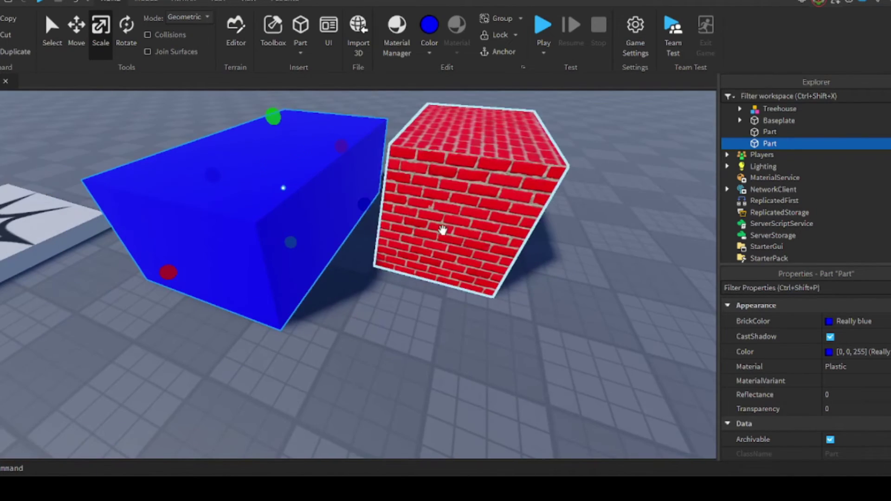
Move the blue part sideways so that it partly overlaps the brick part
click(87, 40)
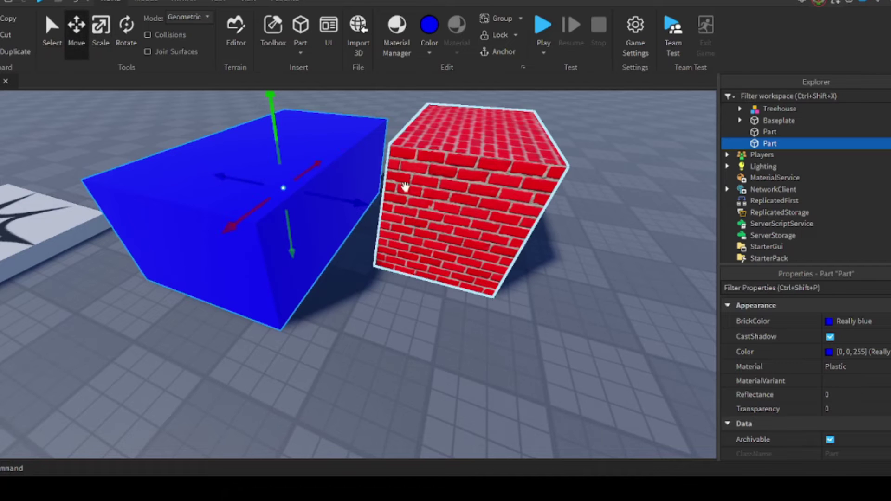
drag(351, 205, 409, 223)
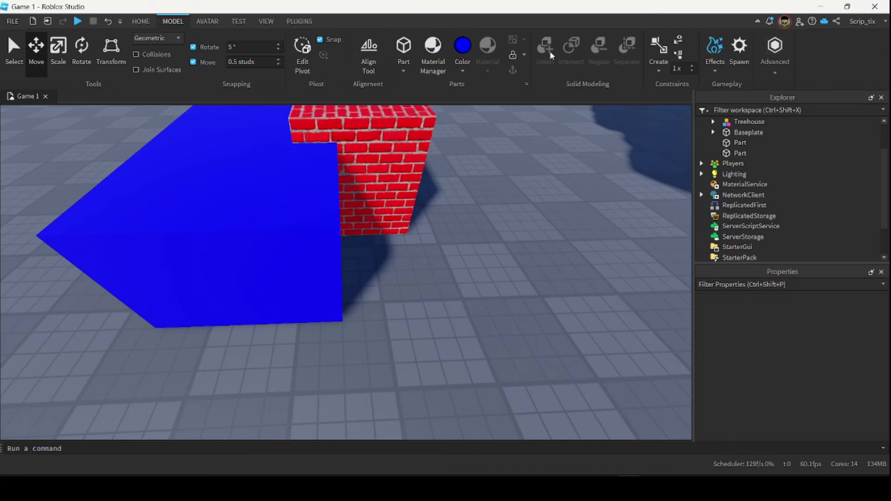
right_drag(394, 240, 393, 241)
Select the blue part together with the brick part and union them into a single part
click(430, 286)
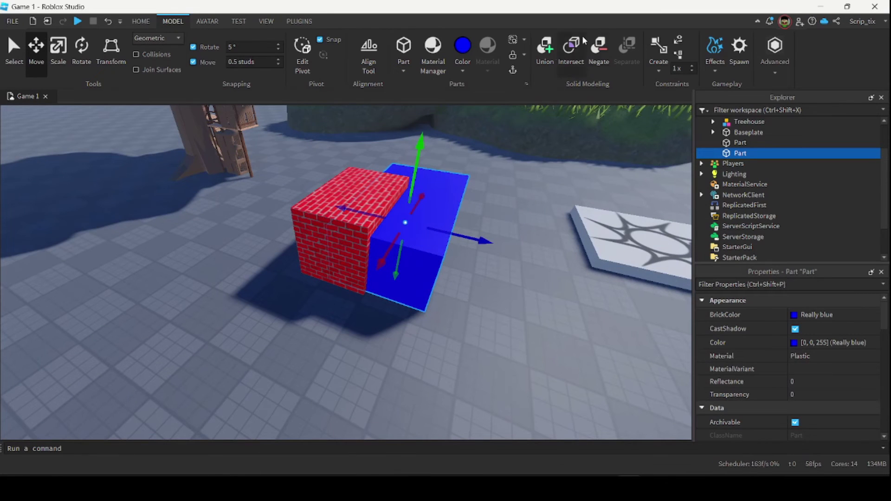
scroll(460, 251, up, 1)
right_drag(459, 251, 464, 260)
shift+click(314, 204)
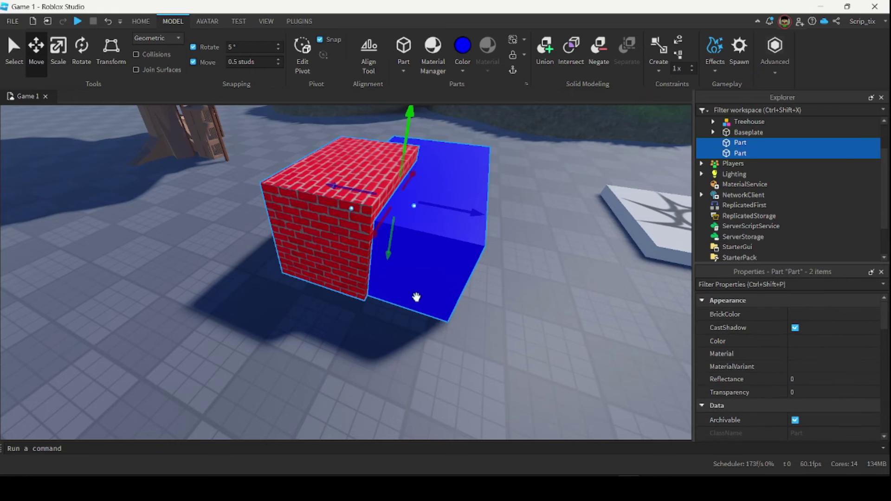
right_drag(416, 296, 448, 323)
scroll(447, 322, up, 1)
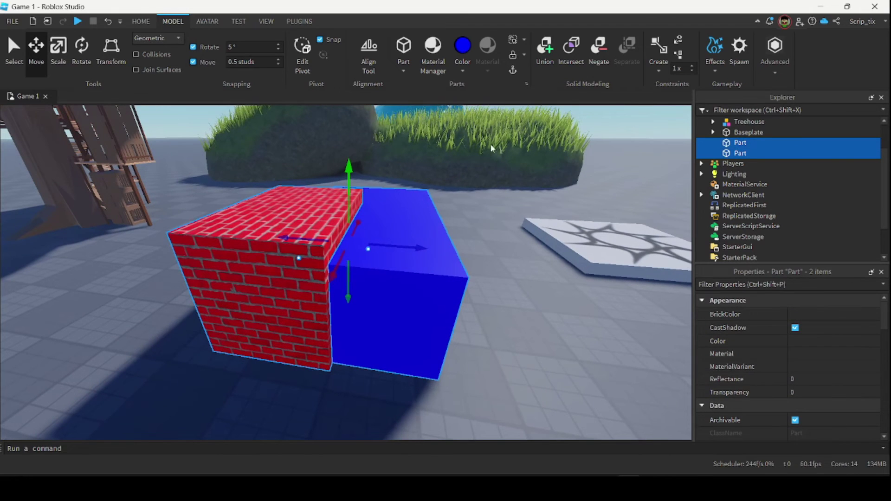
click(542, 62)
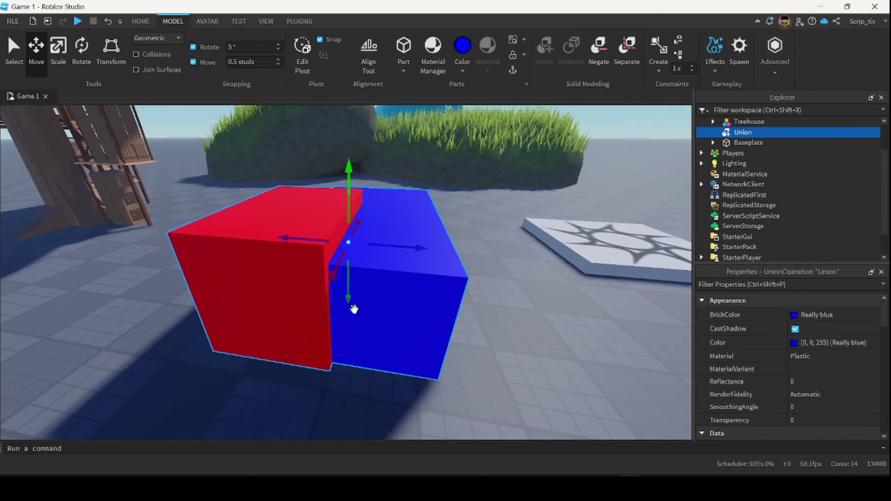
Inspect the fused red and blue union from several sides and separate it back into its two original parts
right_drag(422, 195, 461, 253)
click(461, 252)
drag(271, 270, 285, 397)
right_drag(592, 281, 504, 283)
key(s)
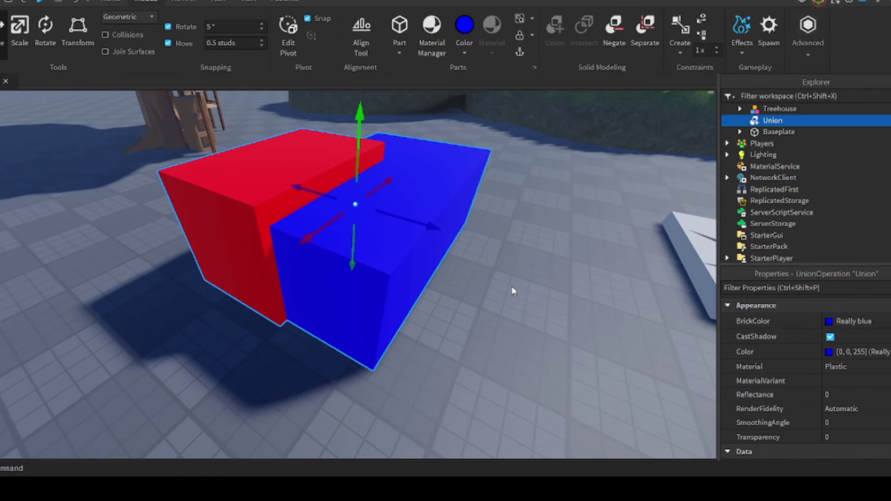
key(ctrl+shift+u)
click(512, 286)
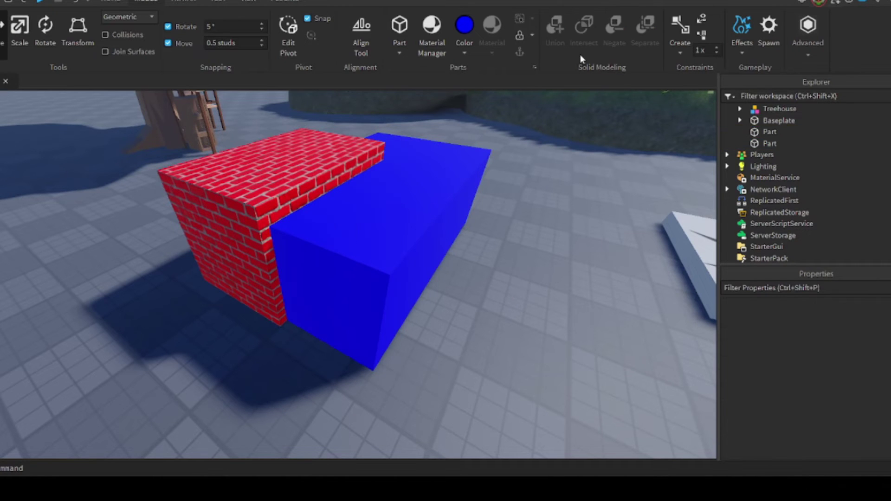
Select the overlapping blue and brick parts and try to intersect them, examining their shared area
click(400, 227)
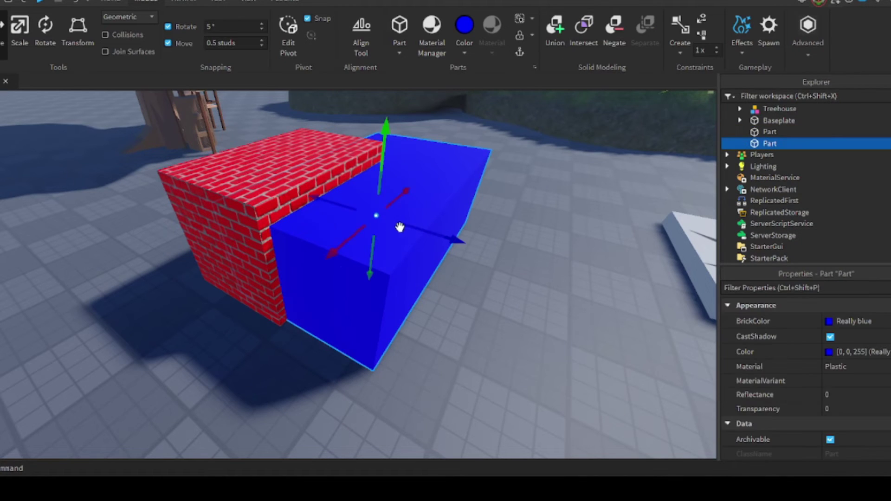
shift+click(244, 174)
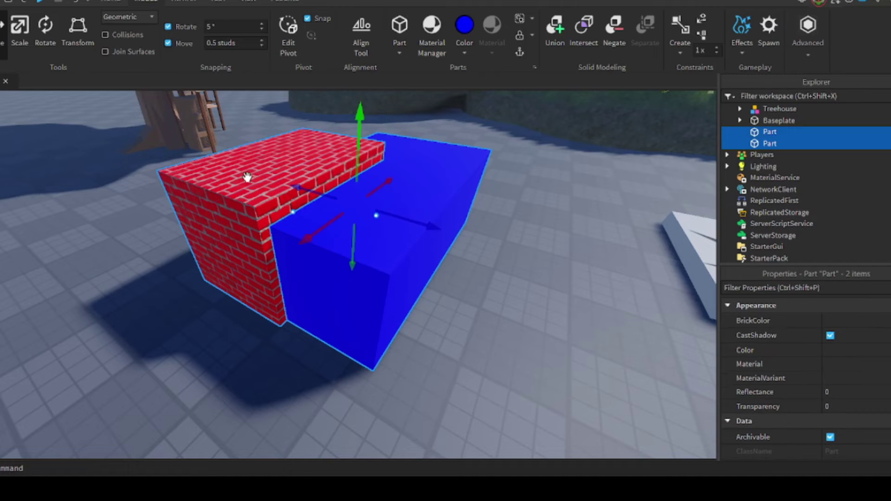
click(592, 41)
right_drag(448, 264, 444, 268)
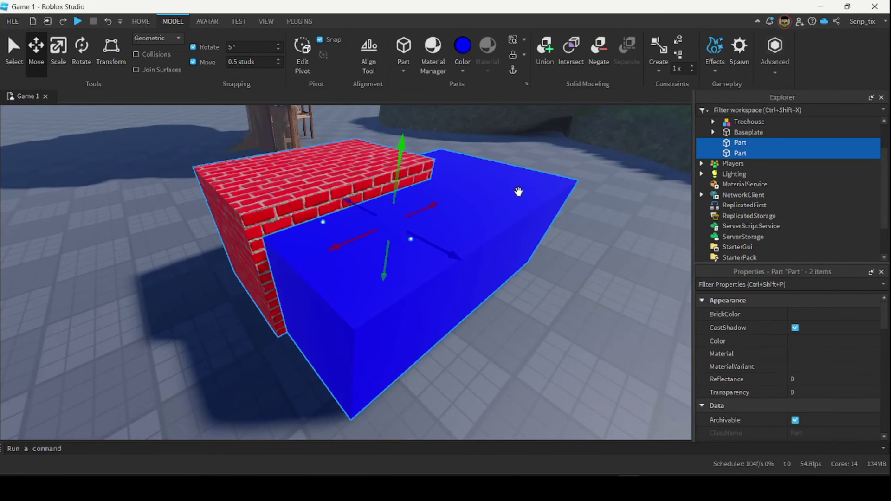
right_drag(517, 191, 491, 191)
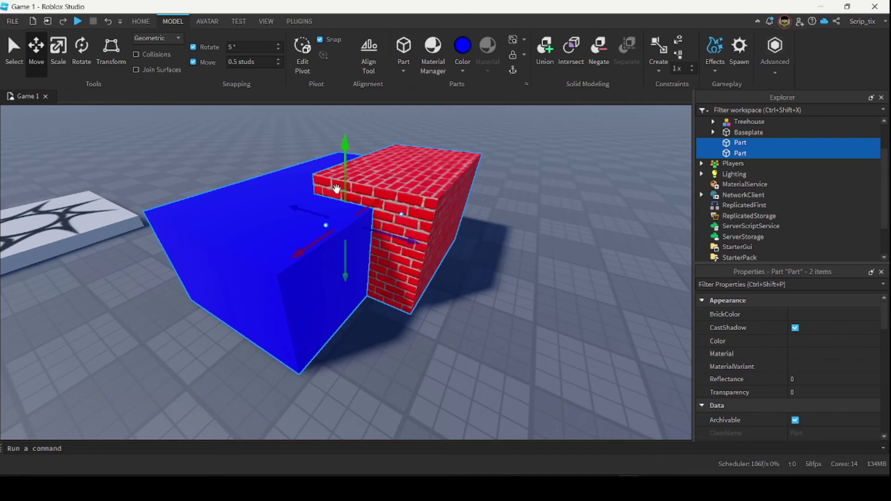
right_drag(394, 198, 396, 198)
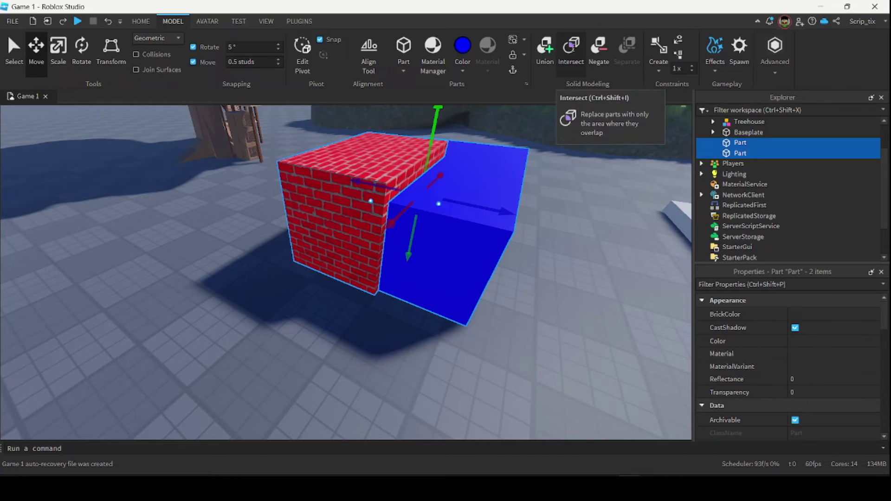
click(571, 47)
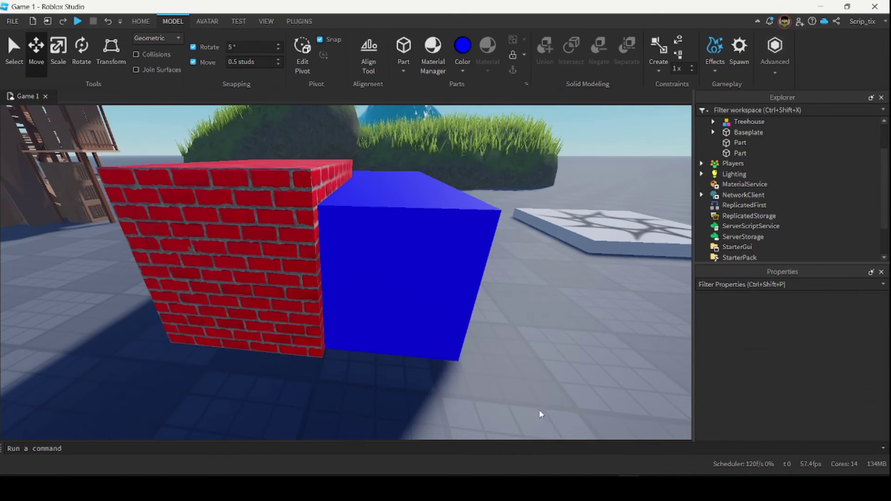
right_drag(540, 334, 531, 332)
Select only the blue part and negate it
click(414, 247)
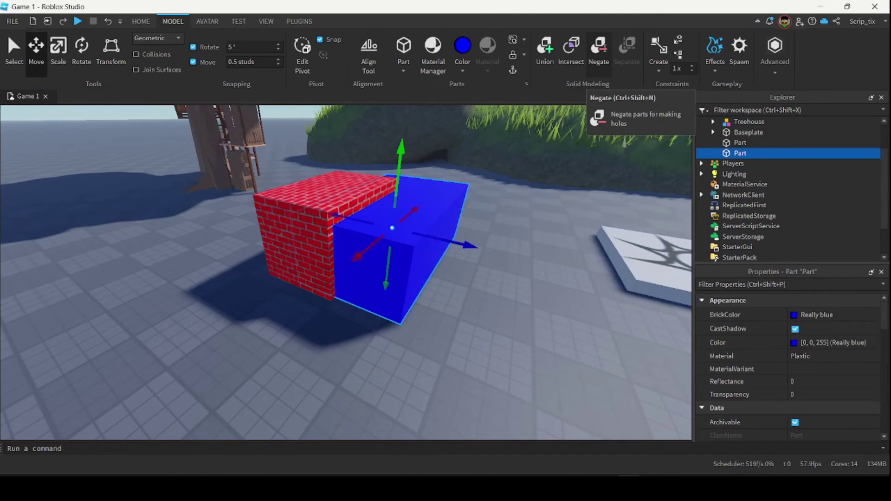
click(599, 46)
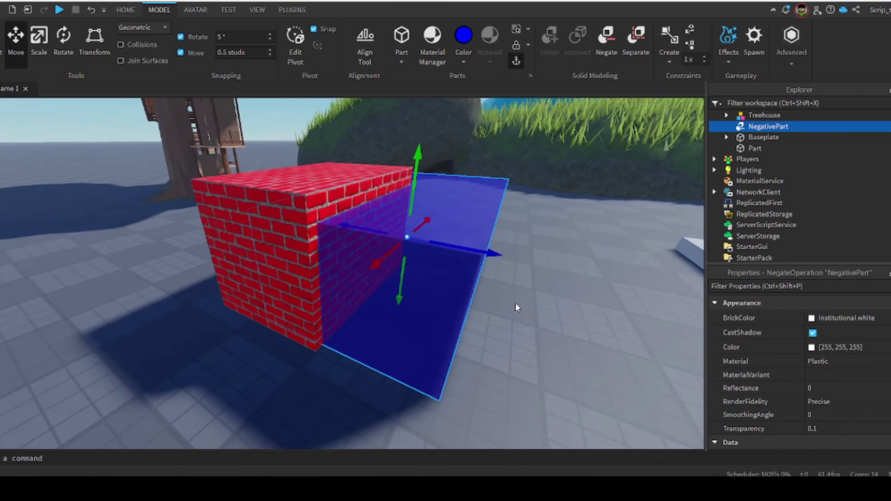
right_drag(516, 304, 519, 303)
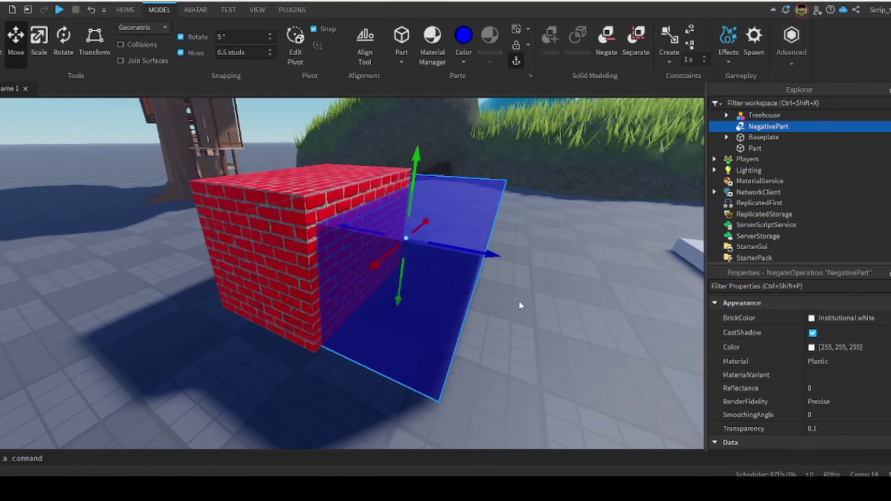
Union the brick part with the negated blue part to cut away their overlap, and inspect the cut faces up close
click(287, 179)
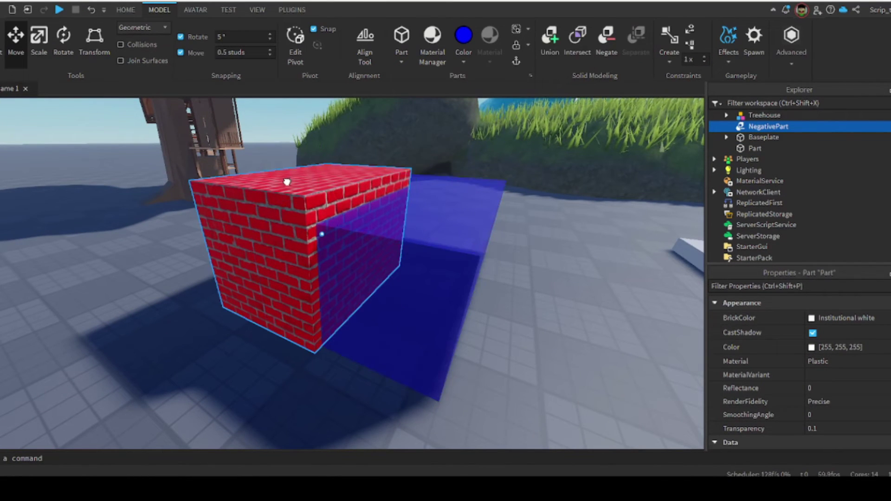
ctrl+click(467, 241)
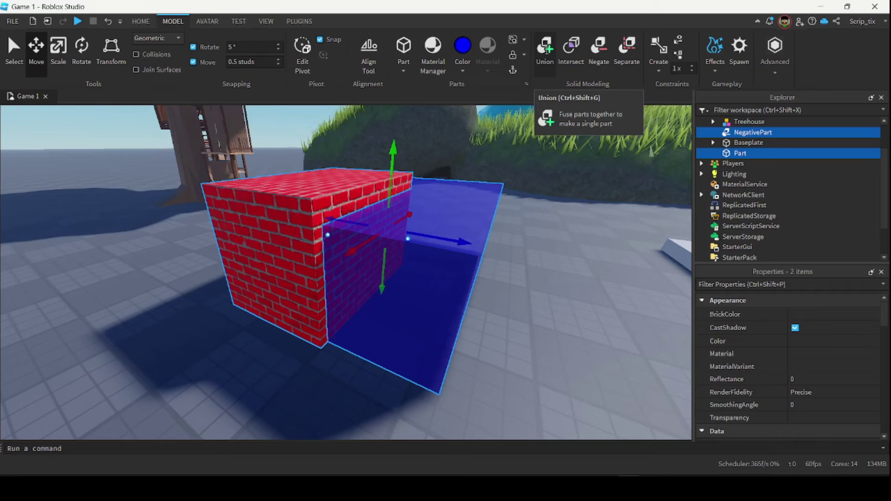
click(546, 50)
key(w)
key(d)
right_drag(462, 225, 463, 225)
key(w)
key(d)
key(a)
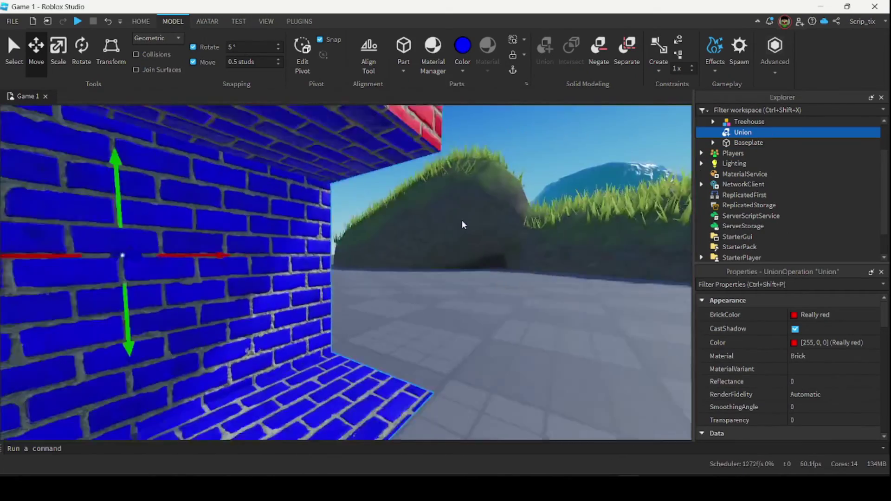
Undo the cutting union and the negation of the blue part, and clear the selection
scroll(463, 224, down, 4)
key(ctrl+z)
key(ctrl+z)
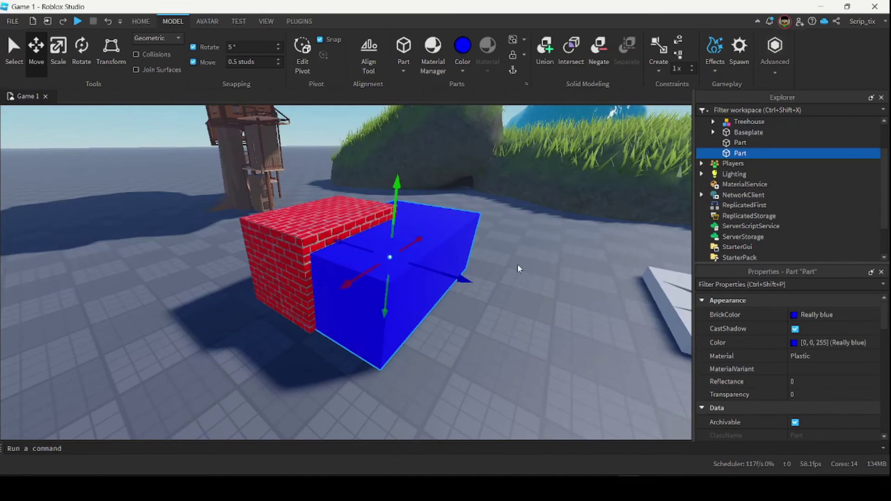
click(519, 269)
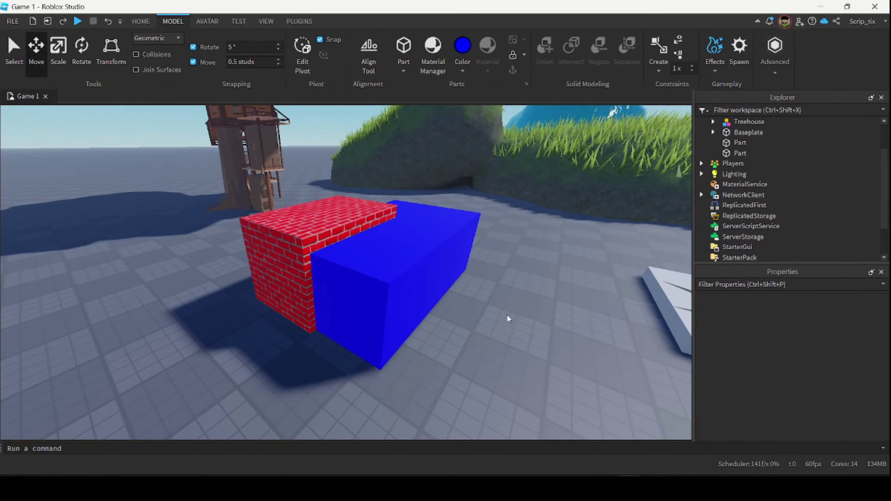
Union the solid blue and brick parts once more, and separate the resulting union into individual parts
click(354, 260)
ctrl+click(300, 216)
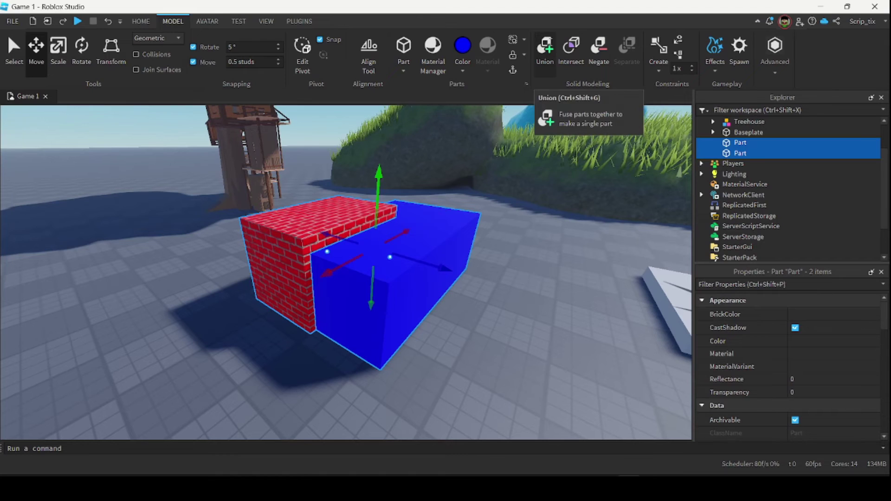
click(545, 47)
click(537, 279)
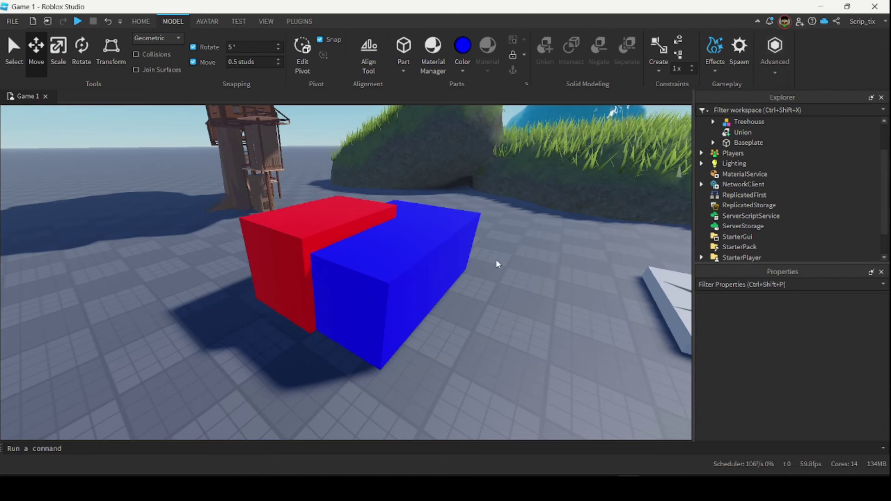
click(369, 242)
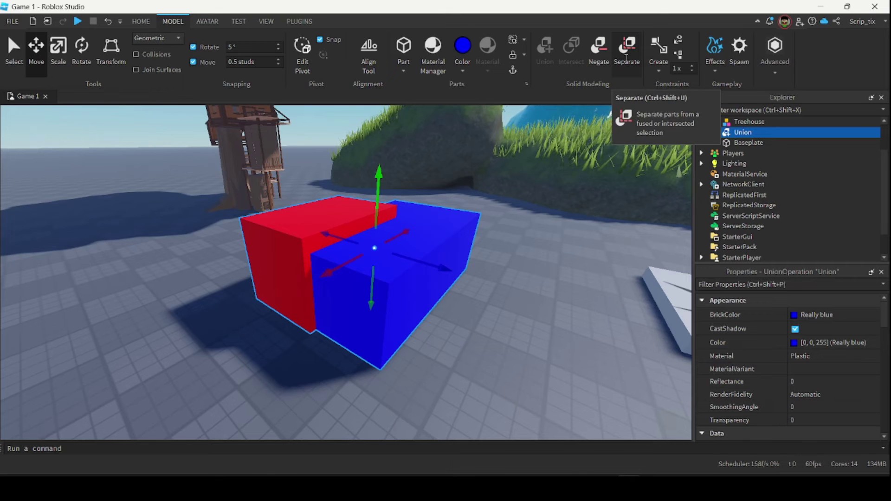
click(626, 58)
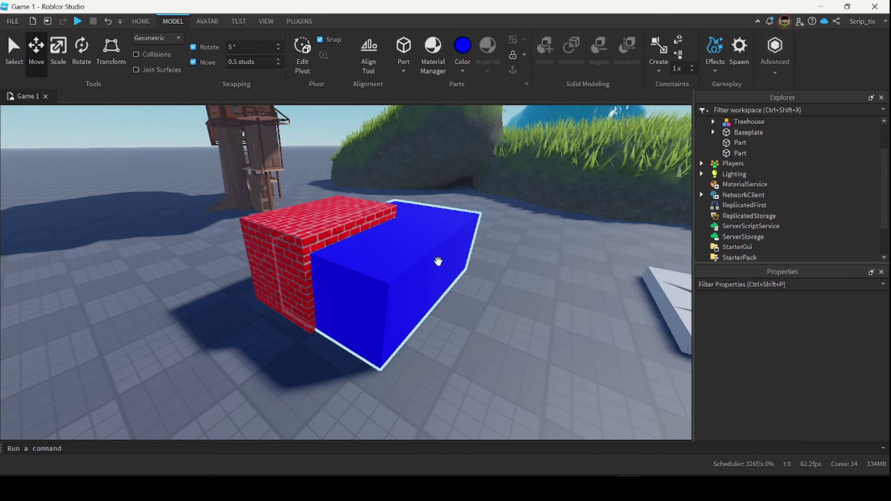
Move the blue part away from the brick part so they no longer overlap, and deselect it
click(412, 253)
drag(412, 253, 499, 335)
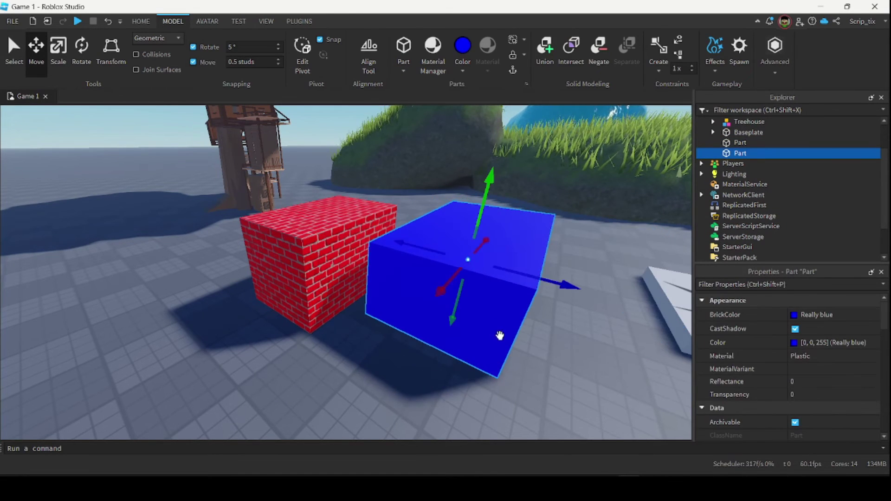
click(575, 285)
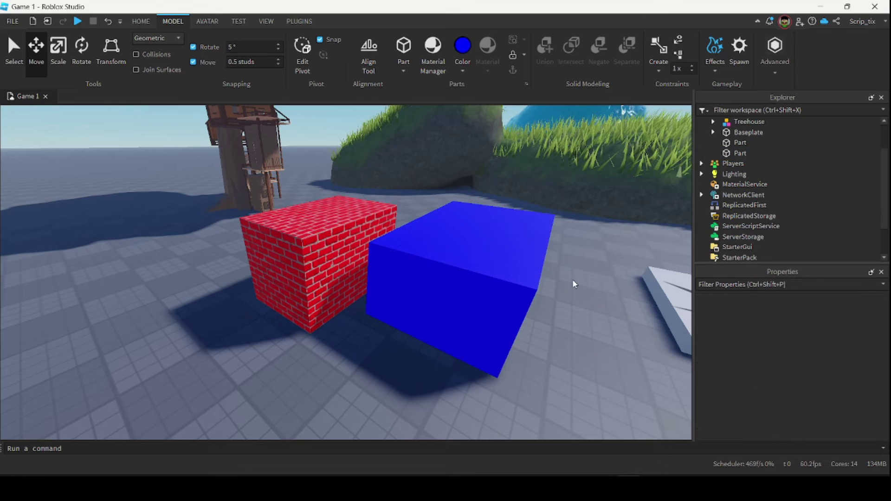
Generate an R15 masculine Block Avatar rig with Rig Builder on the empty baseplate area near the blue part
click(207, 21)
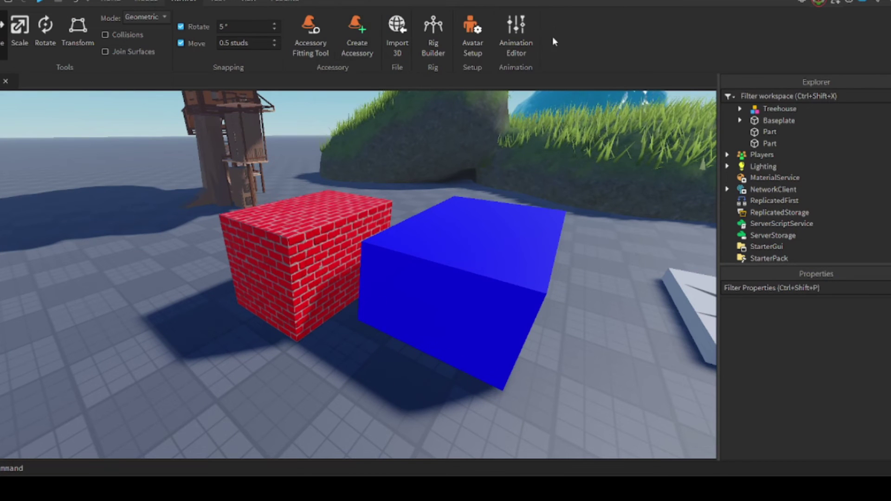
right_drag(493, 200, 491, 157)
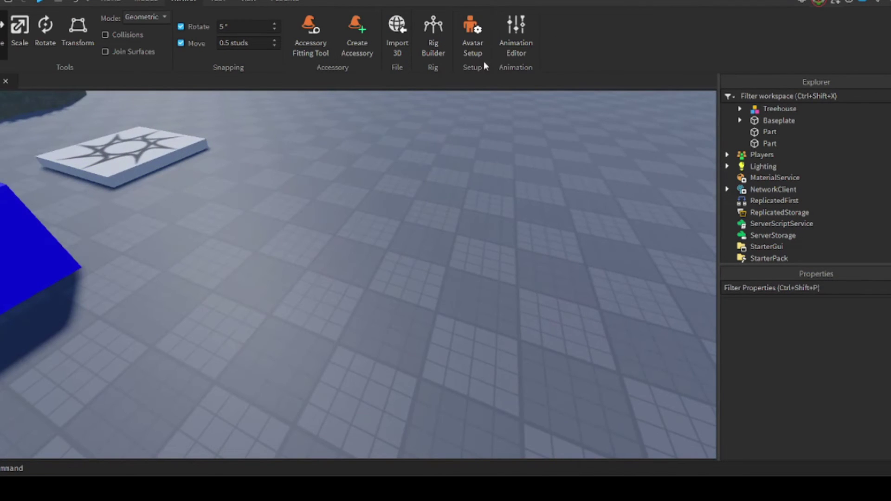
click(433, 27)
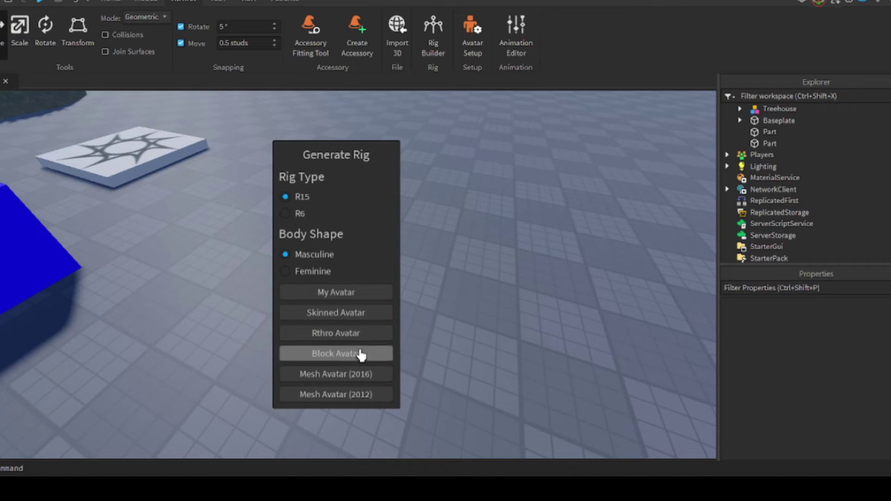
click(343, 355)
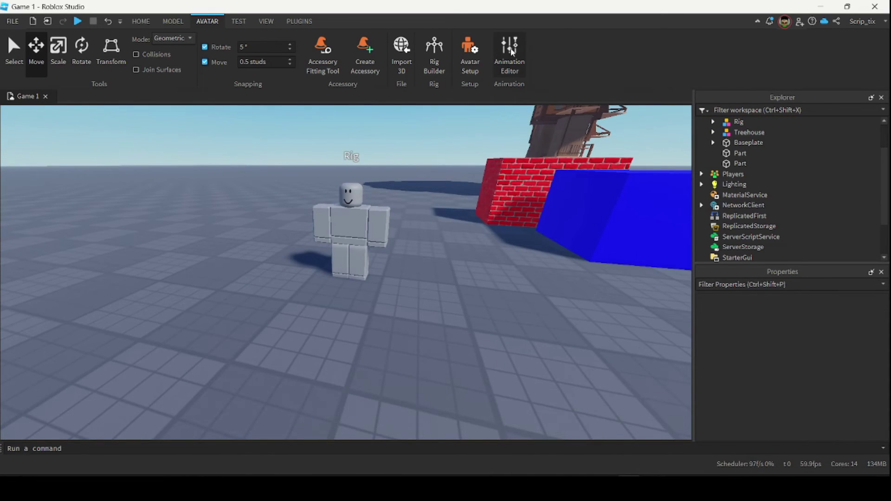
Try to open the Animation Editor with the block rig in view
click(510, 46)
key(e)
key(s)
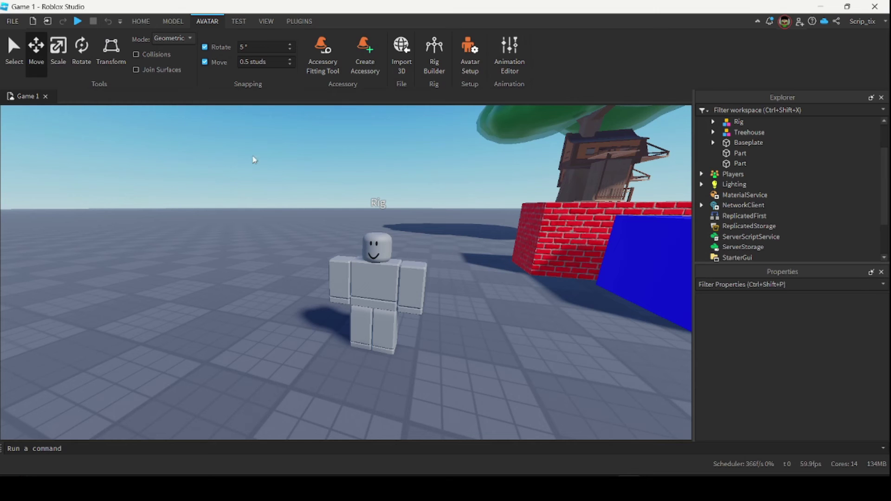
Review the playtest run modes and the local server options, keeping the simulated player count at 2 Players
click(234, 20)
right_drag(207, 186, 206, 185)
key(e)
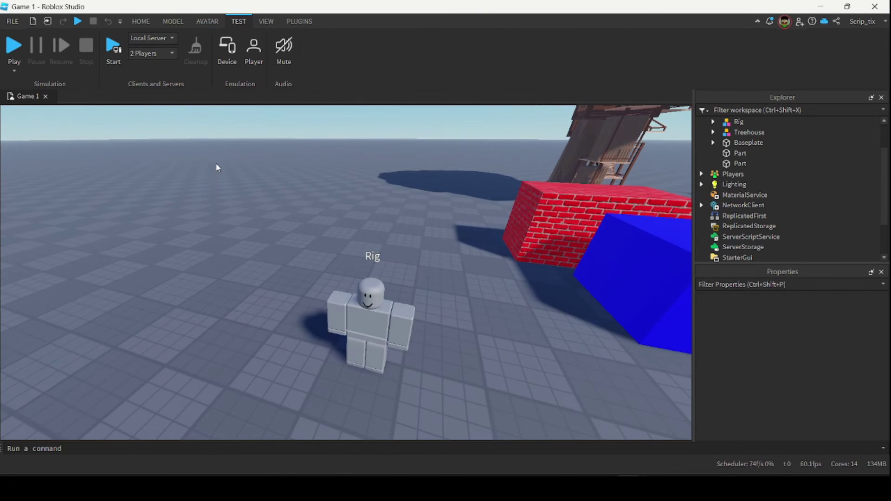
click(15, 73)
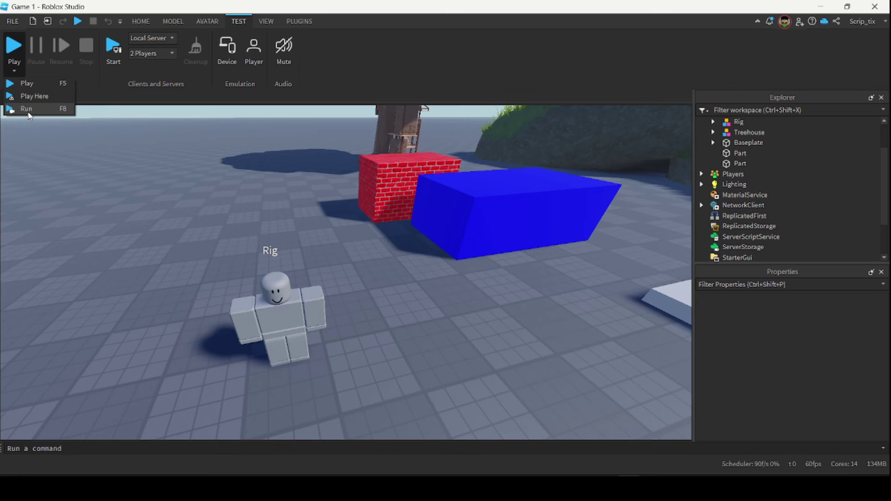
click(166, 38)
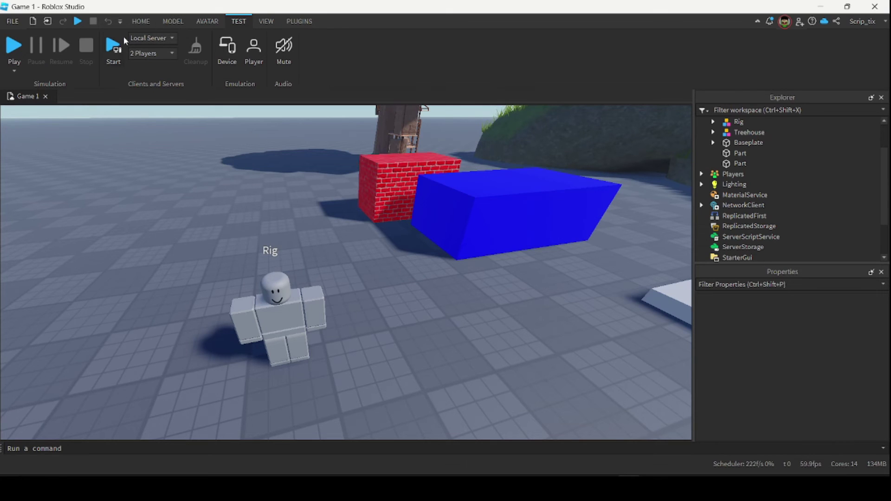
click(167, 54)
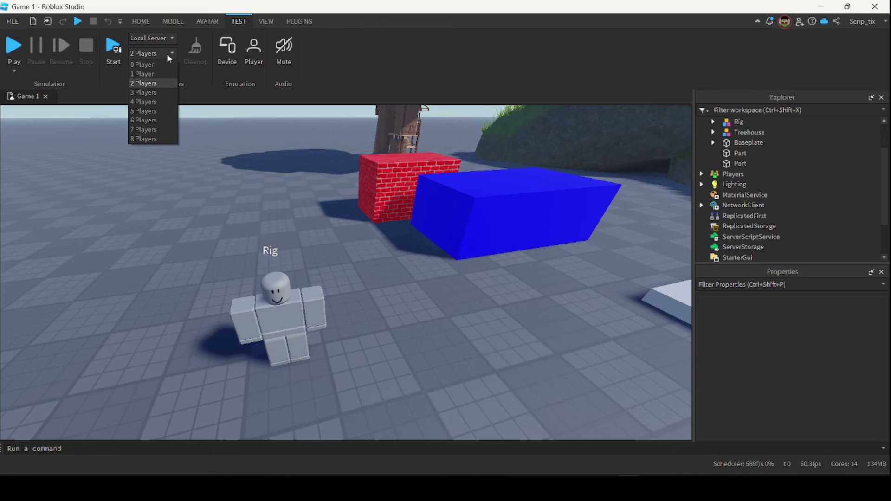
click(168, 55)
click(168, 55)
click(149, 84)
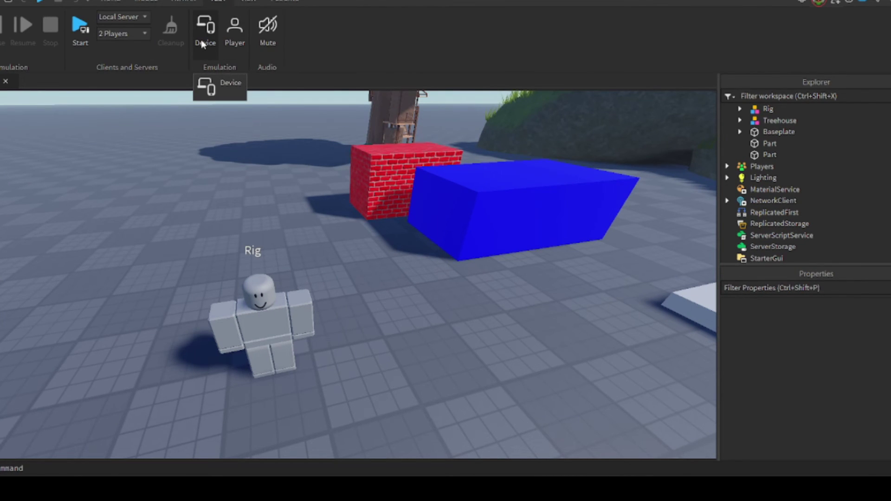
Preview the scene on an emulated iPhone 6, and turn the device emulation off again
click(202, 45)
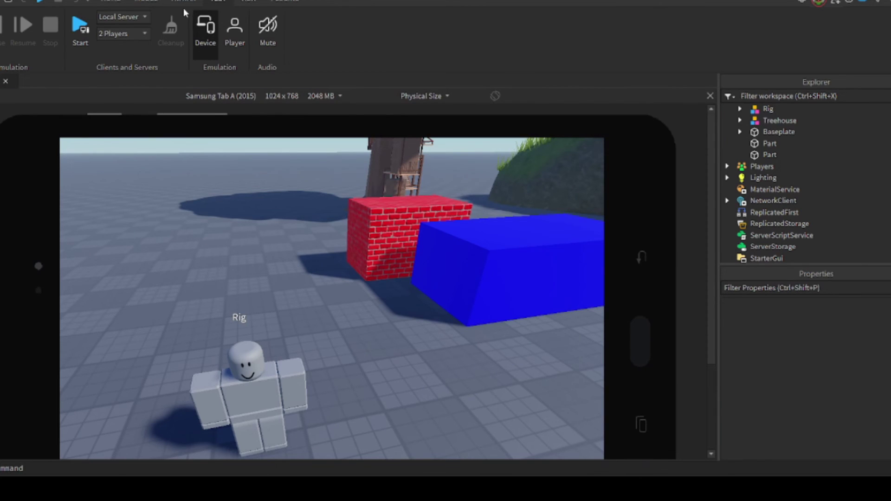
click(229, 96)
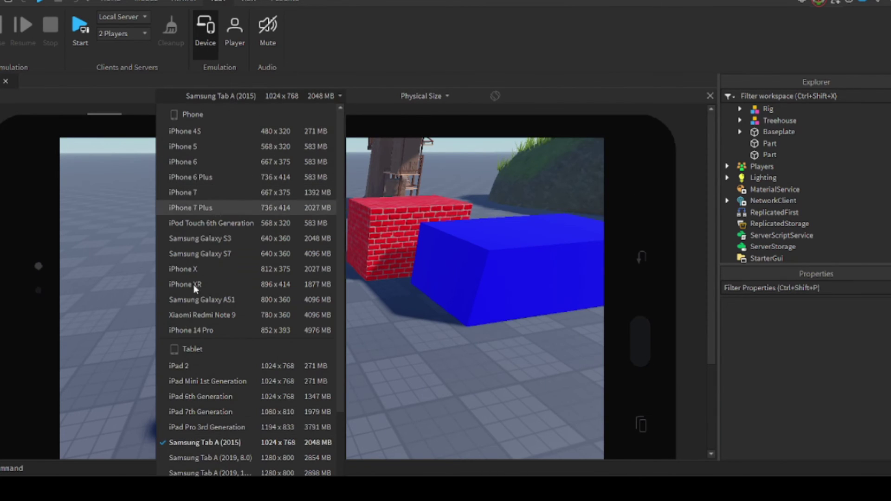
click(277, 167)
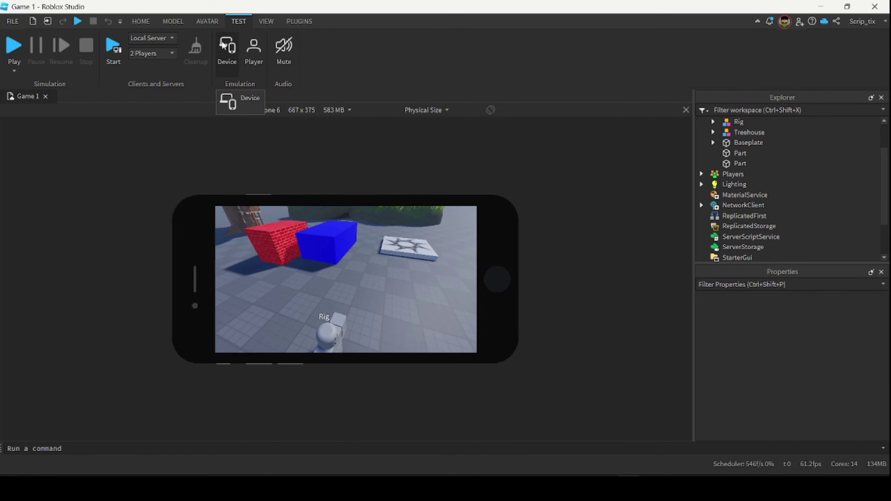
click(225, 46)
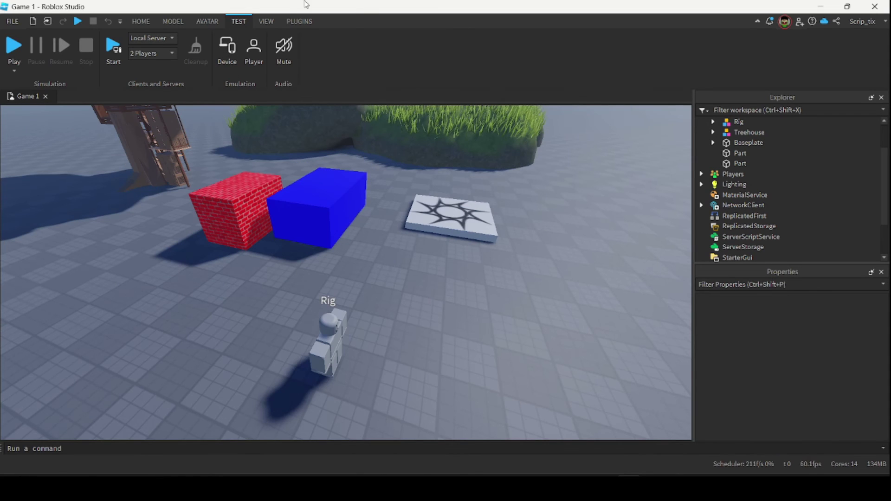
Show the Output window for script messages and the command bar, and close the Output window again
click(266, 21)
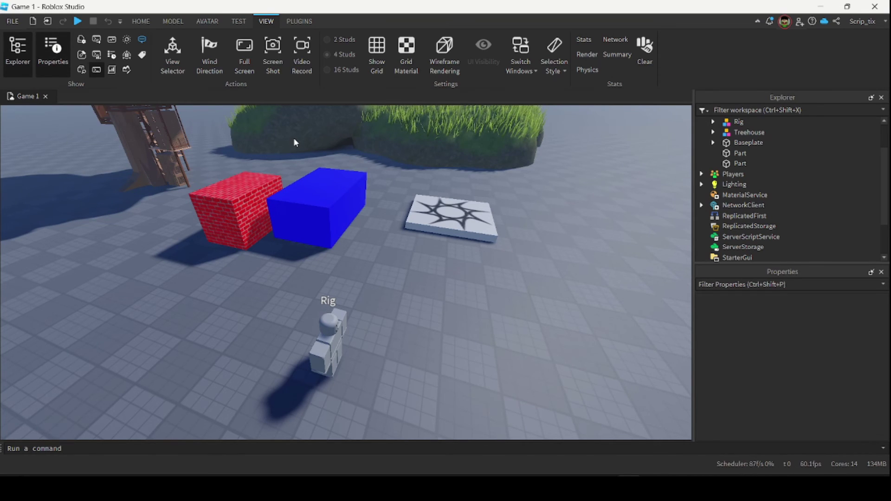
right_drag(388, 147, 395, 146)
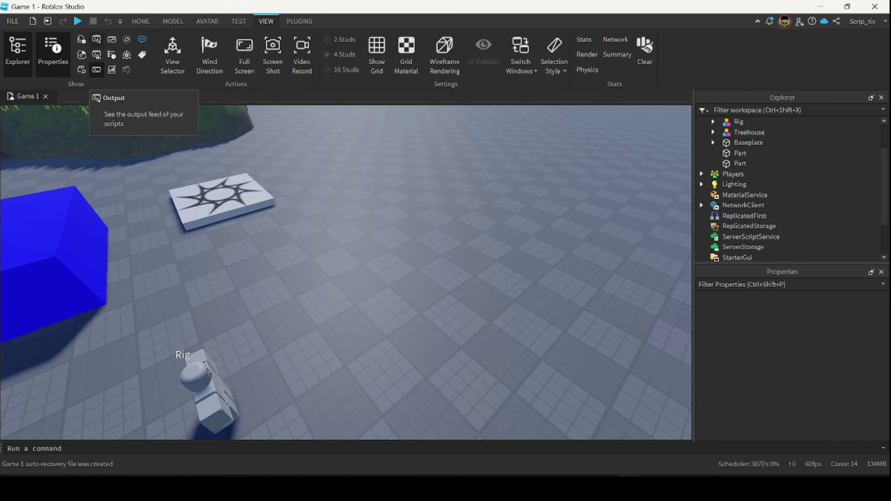
click(99, 42)
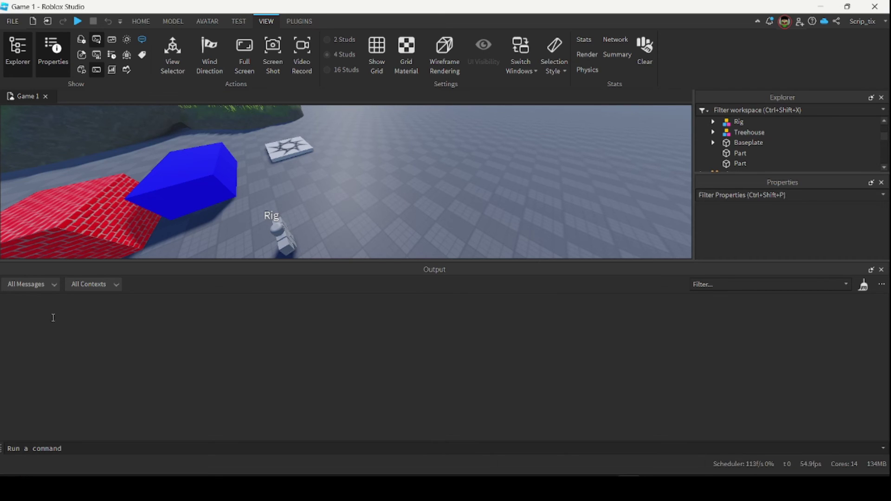
click(25, 449)
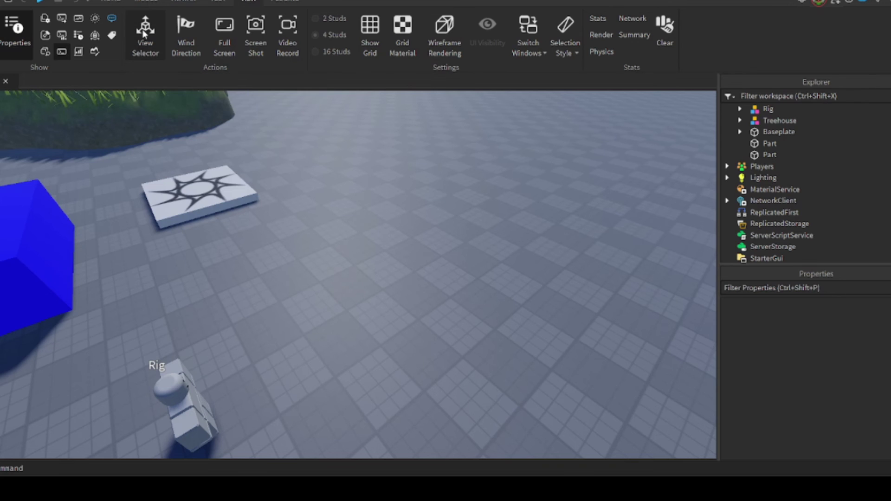
Turn on the View Selector and use it to switch between the Back and Right views of the scene
click(143, 30)
right_drag(489, 164, 489, 166)
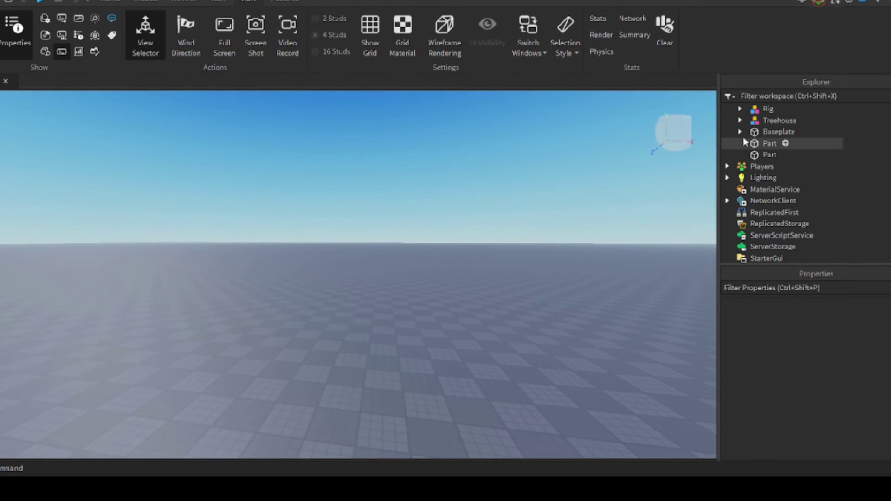
click(673, 138)
click(674, 109)
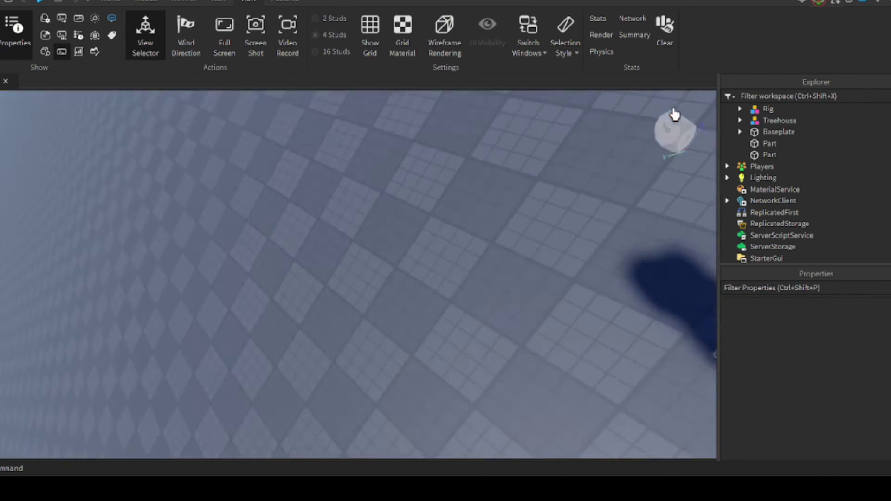
click(674, 108)
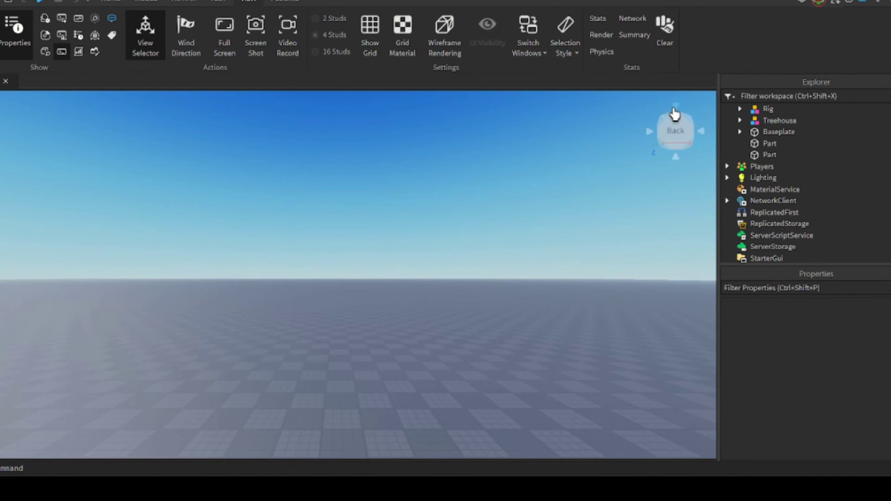
click(700, 134)
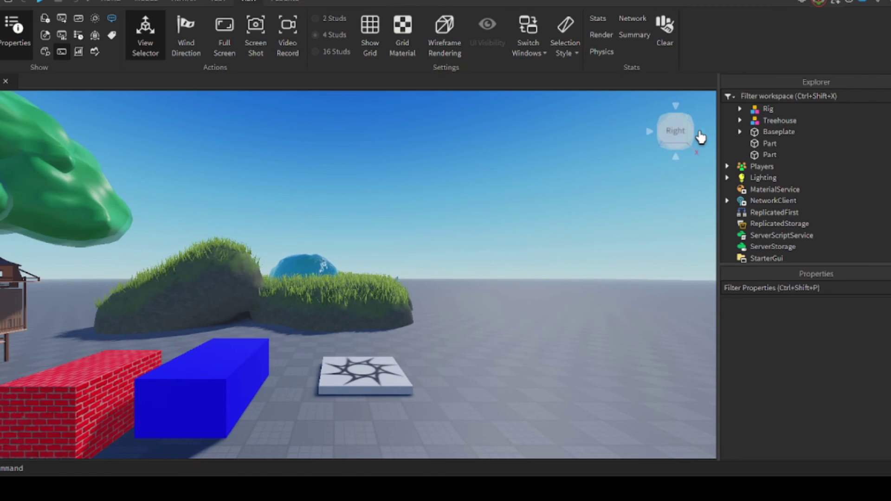
click(702, 136)
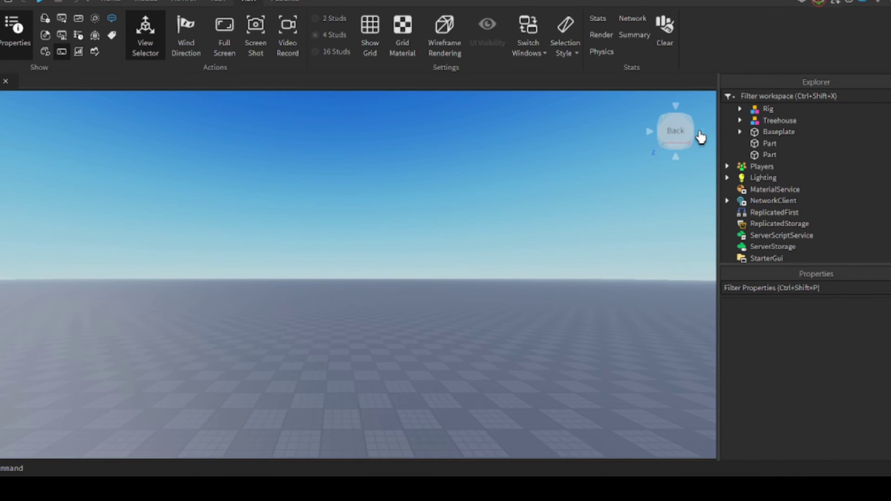
right_drag(451, 268, 451, 270)
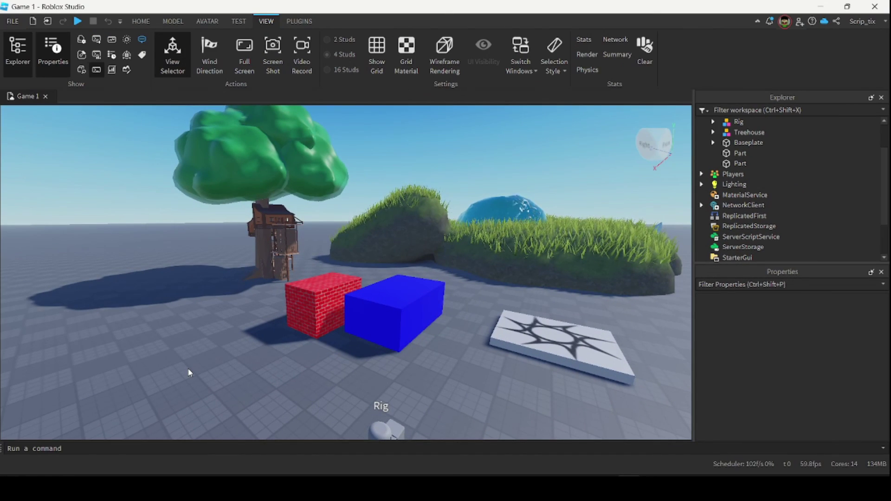
Import the TanqR avatar as an R6 rig with the Avatar Importer plugin, and close the importer
click(295, 22)
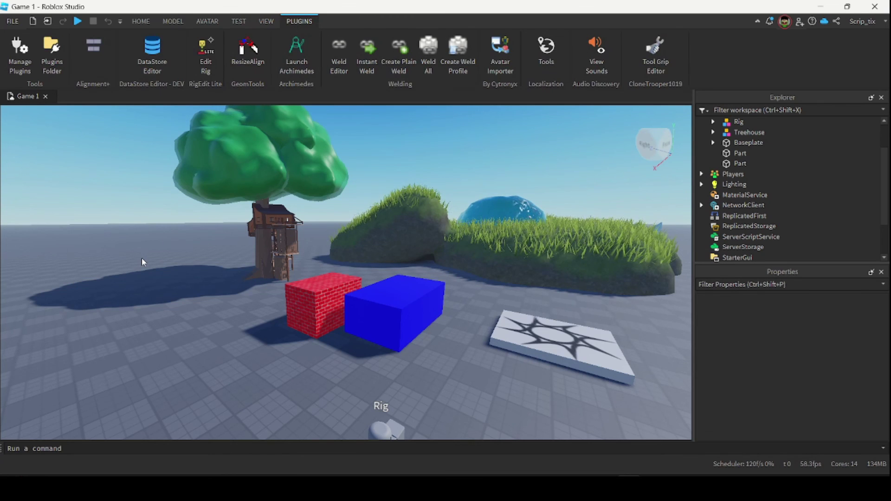
mouse_move(141, 258)
right_down()
mouse_move(133, 263)
mouse_move(141, 258)
right_up()
scroll(141, 251, up, 3)
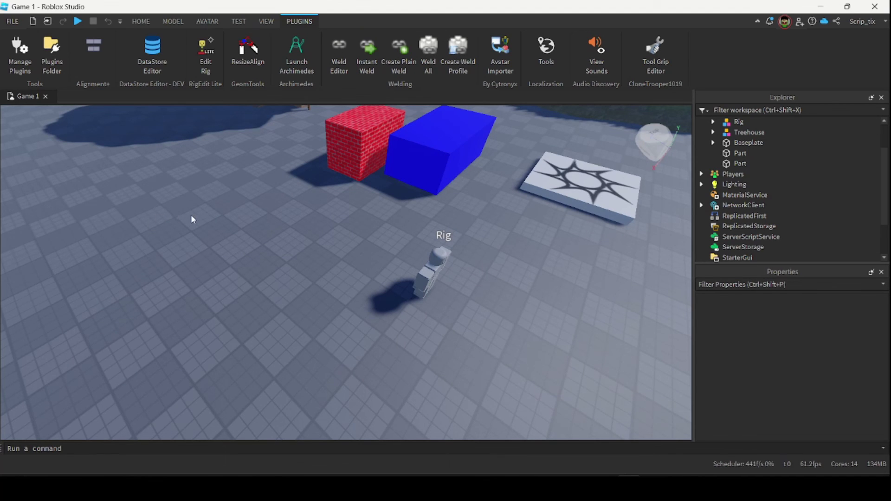
right_drag(193, 219, 362, 297)
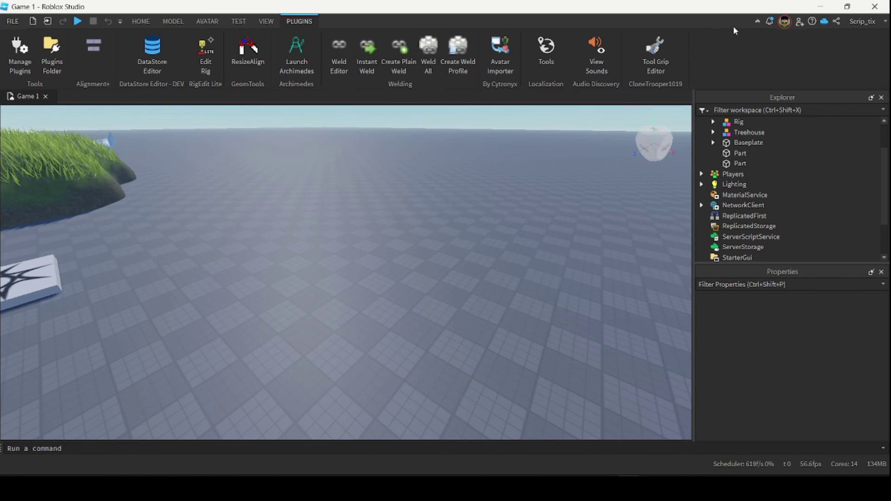
click(500, 52)
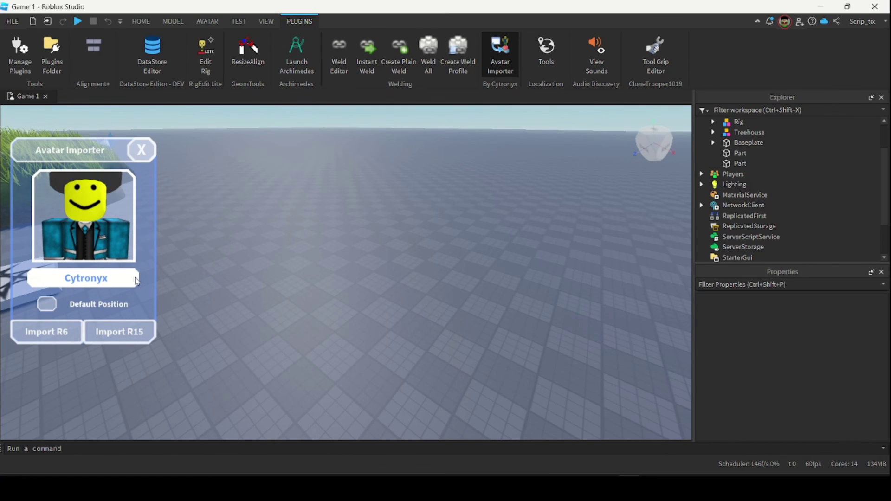
click(110, 277)
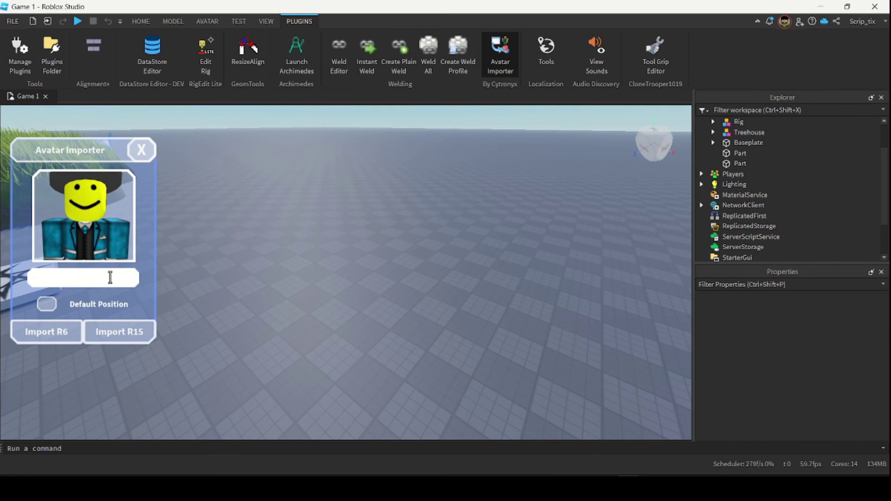
text(TanqR)
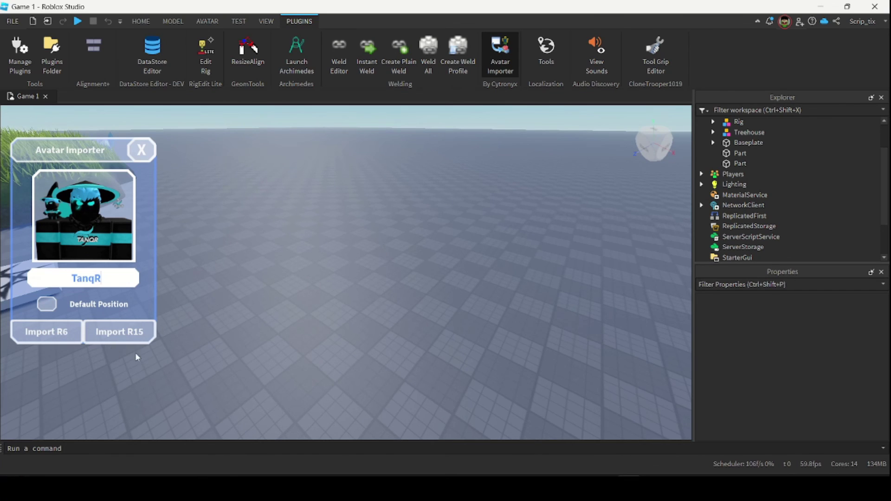
click(46, 335)
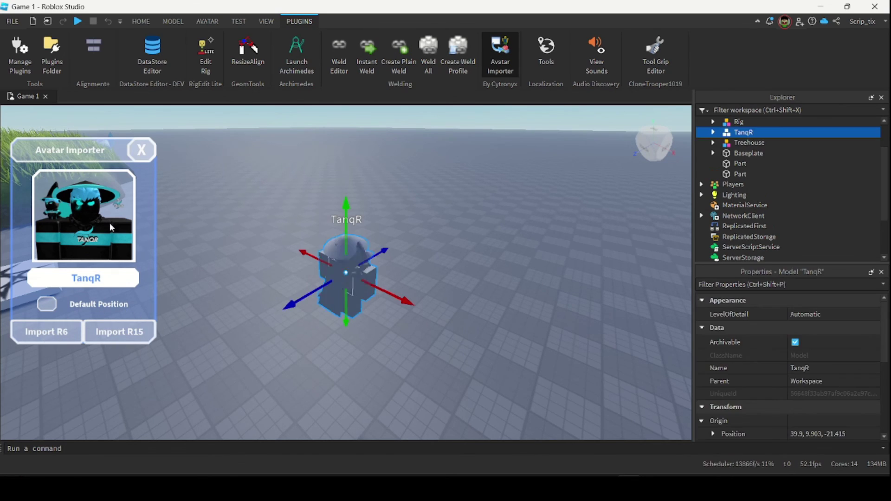
click(140, 152)
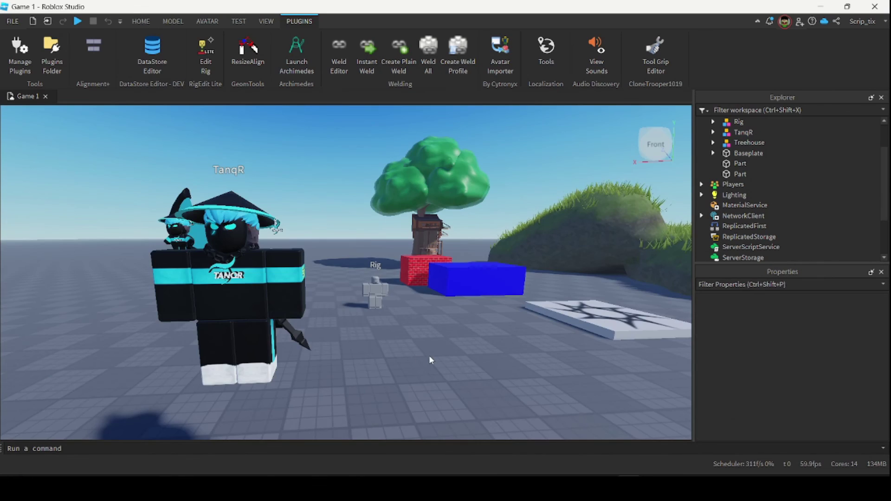
Move the TanqR avatar down onto the baseplate beside the block rig, and deselect it
click(436, 349)
scroll(409, 358, down, 5)
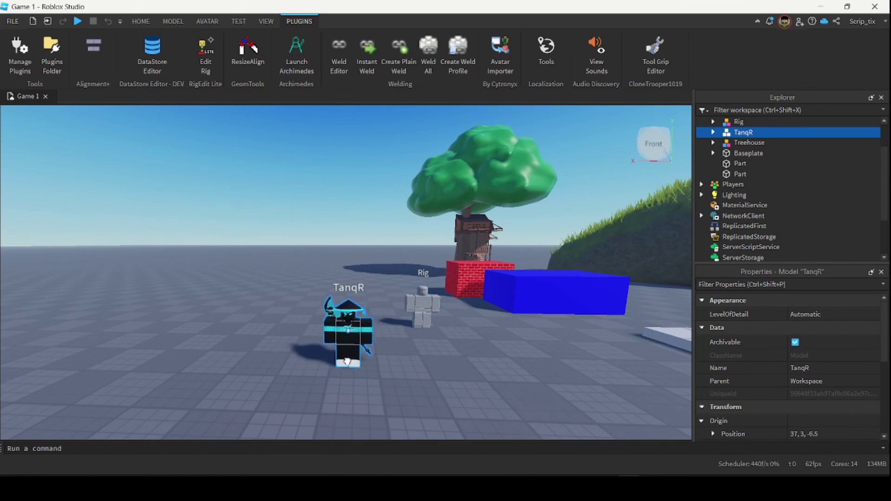
click(394, 363)
scroll(394, 363, up, 6)
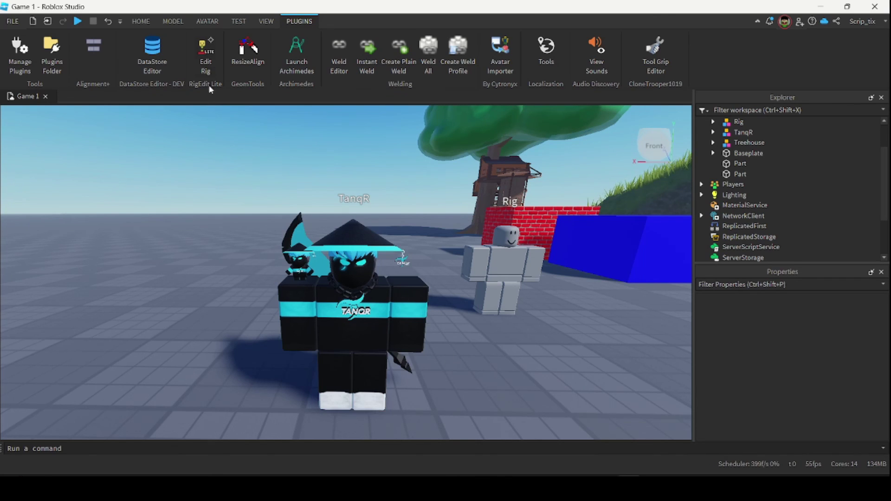
Open the Toolbox and its list of asset categories
click(142, 21)
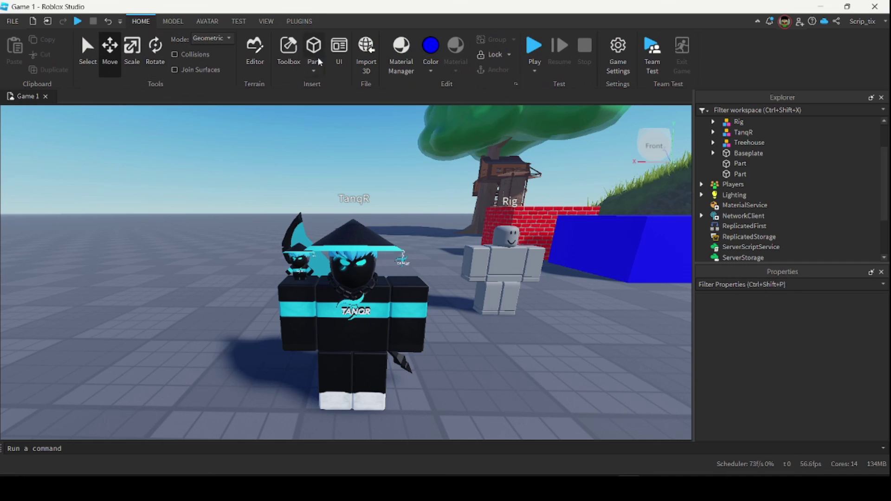
click(288, 50)
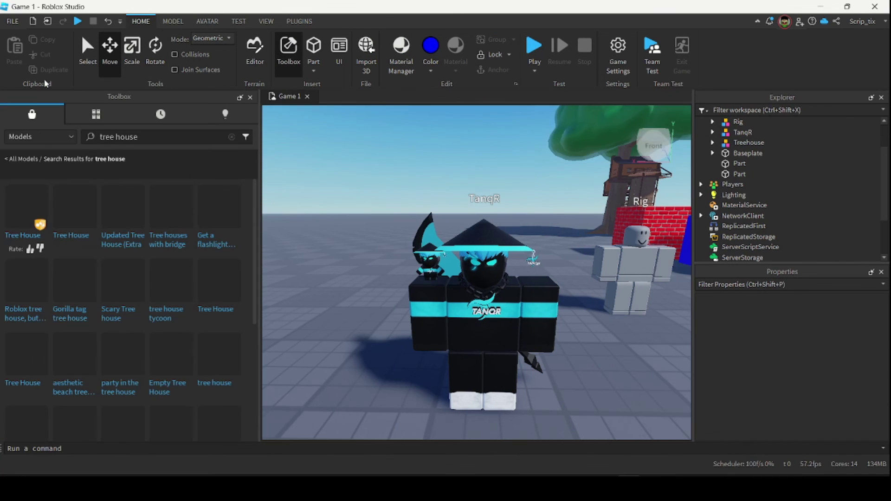
click(24, 138)
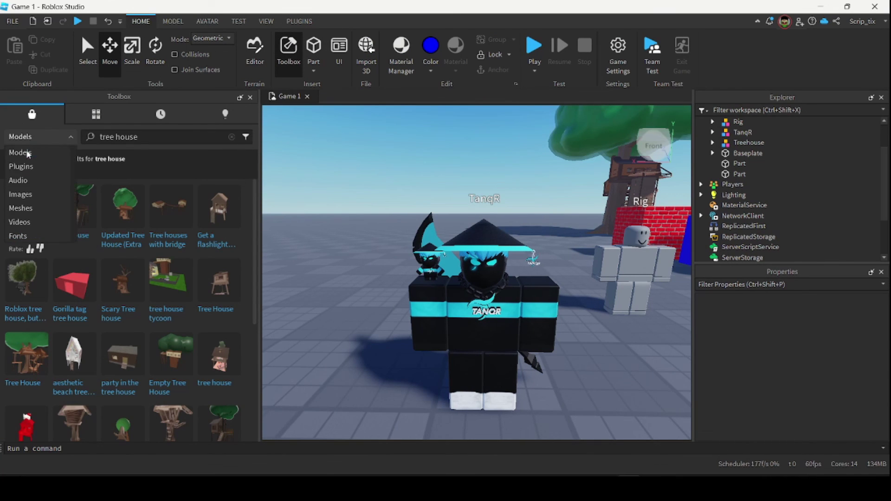